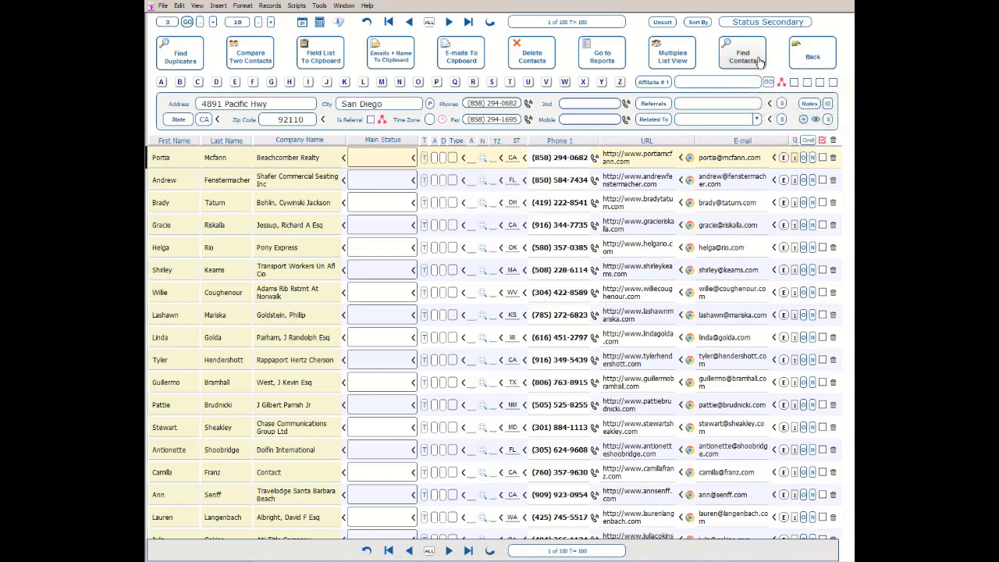
Return to the single-contact view and jump to contact record 10 of 100.
{"action": "left_click", "coordinate": [811, 58]}
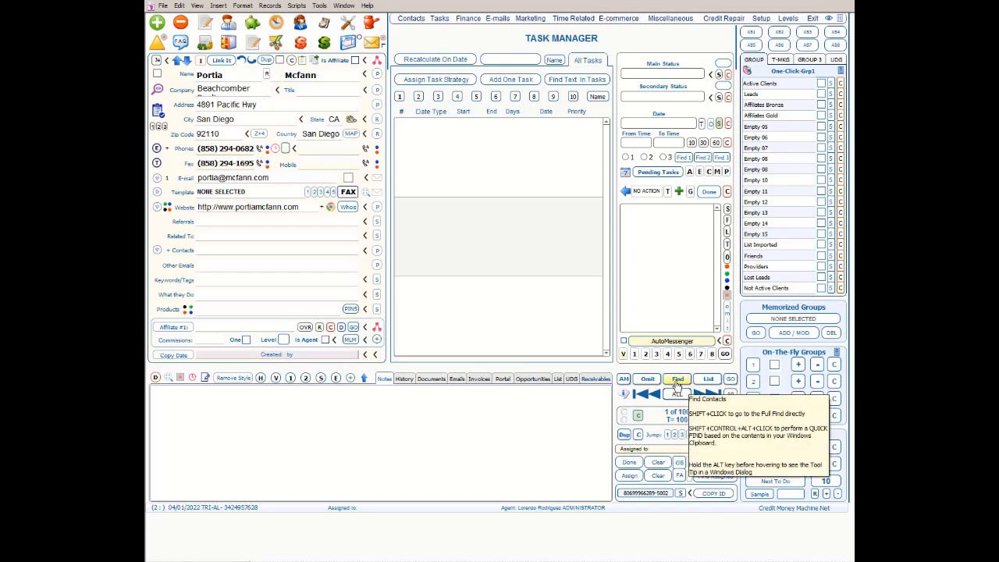
{"action": "left_click", "coordinate": [730, 380]}
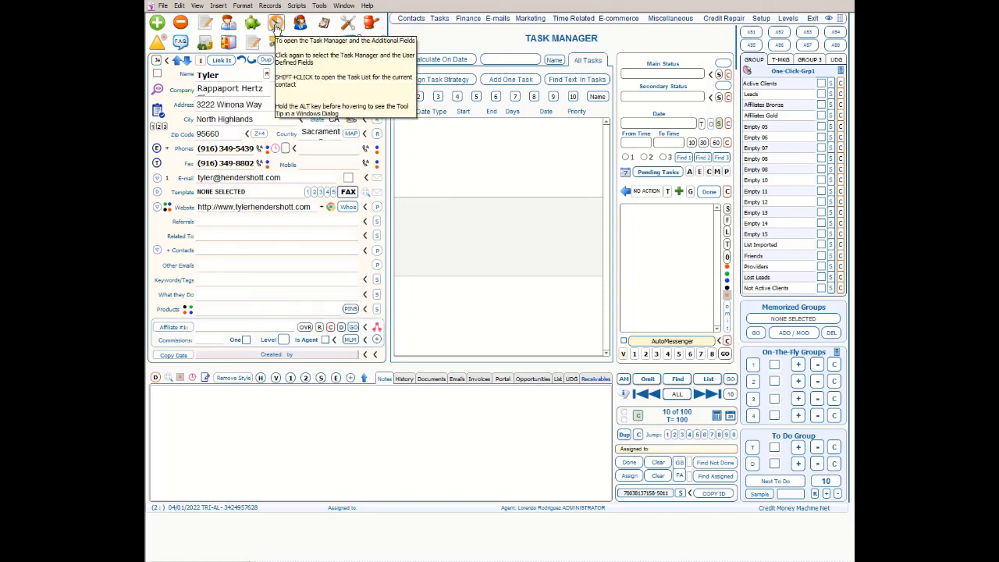
Show the User Defined Fields and label the empty text and date fields Social Security and DOB.
{"action": "left_click", "coordinate": [275, 26]}
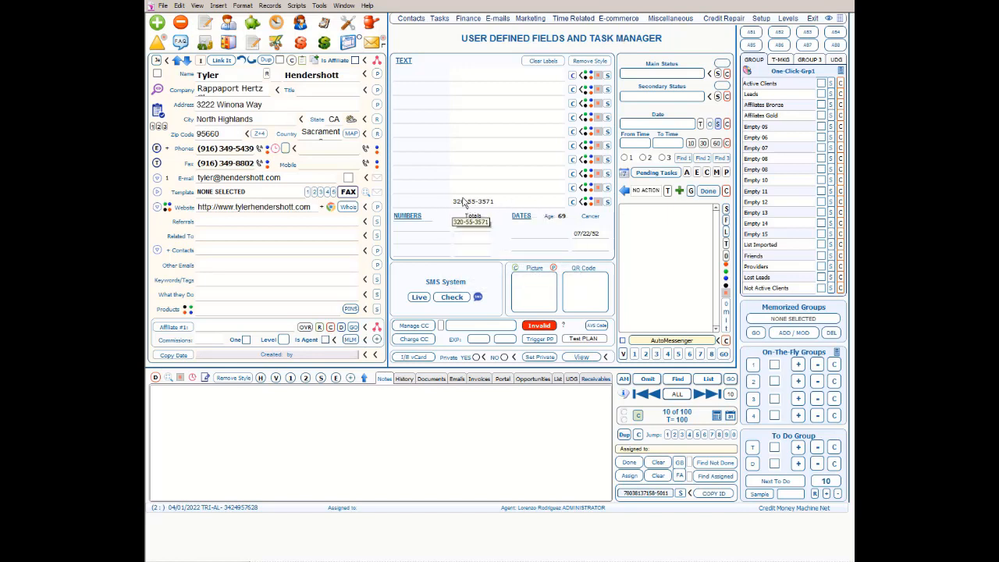
{"action": "left_click", "coordinate": [428, 204]}
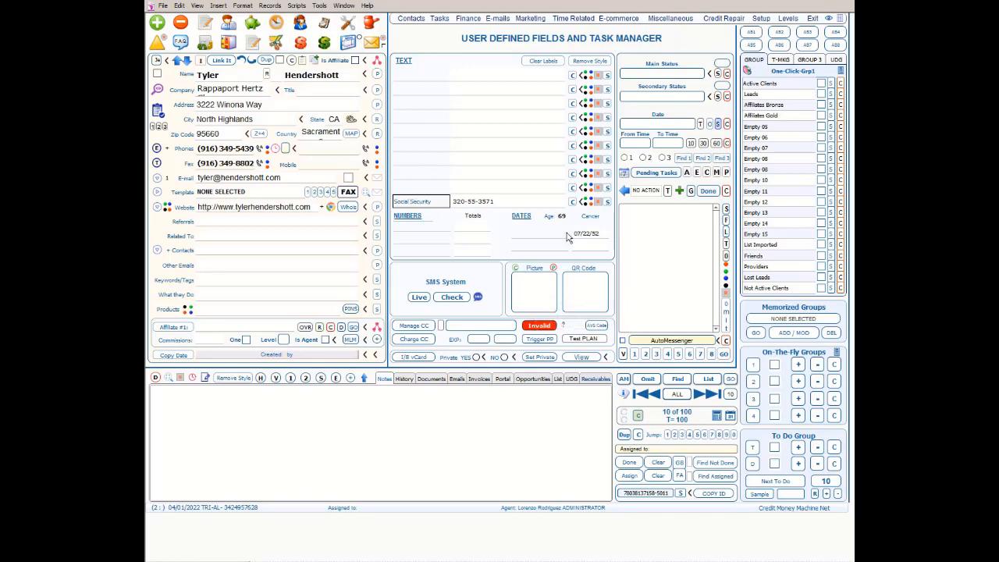
{"action": "left_click", "coordinate": [530, 235]}
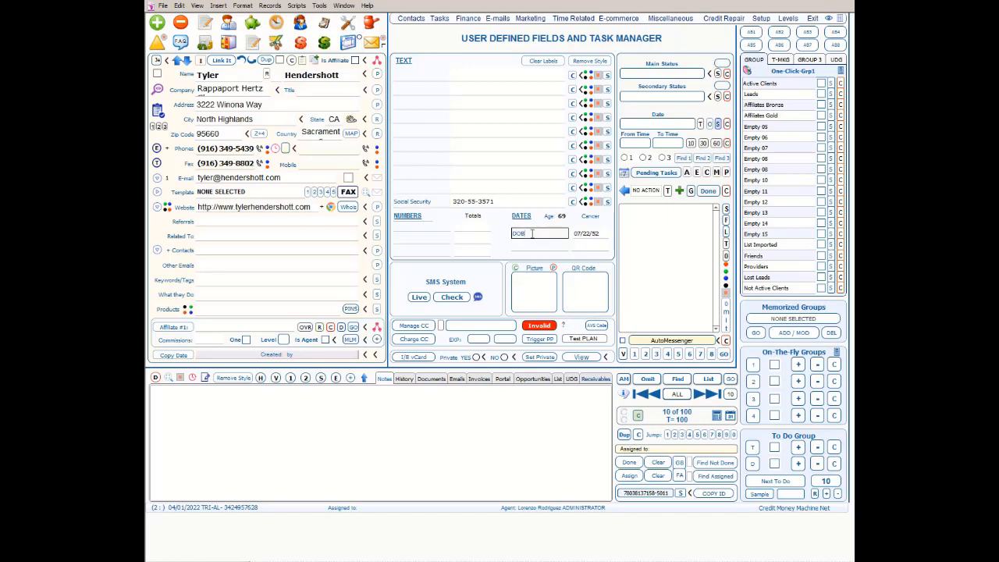
{"action": "left_click", "coordinate": [379, 358]}
{"action": "mouse_move", "coordinate": [435, 189]}
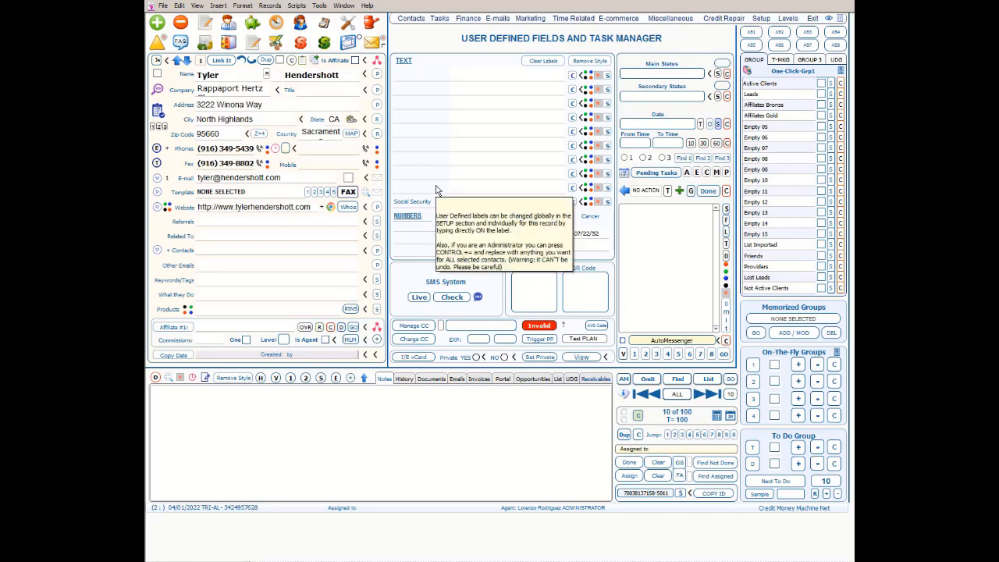
{"action": "left_click", "coordinate": [373, 28]}
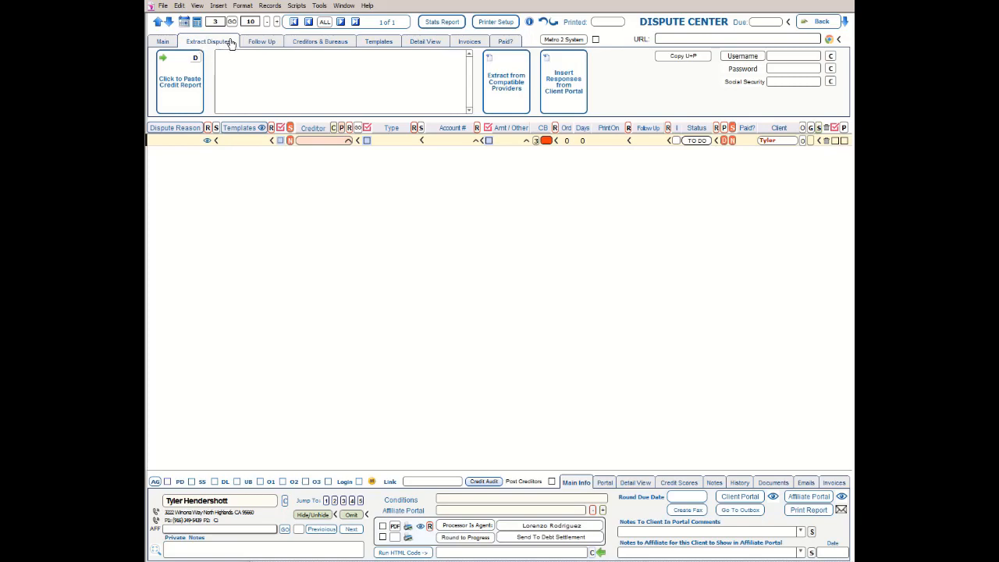
{"action": "left_click", "coordinate": [686, 41]}
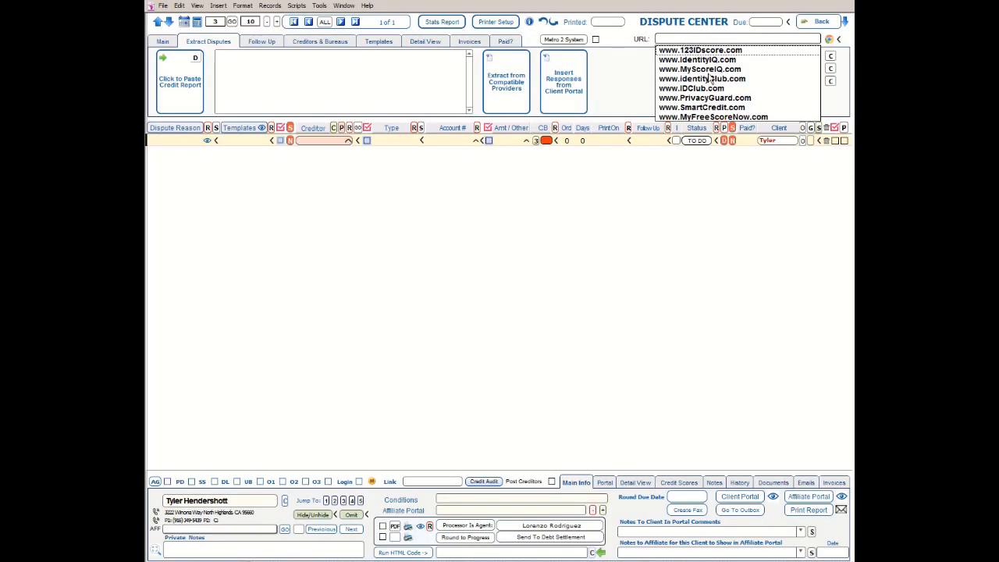
{"action": "left_click", "coordinate": [702, 50]}
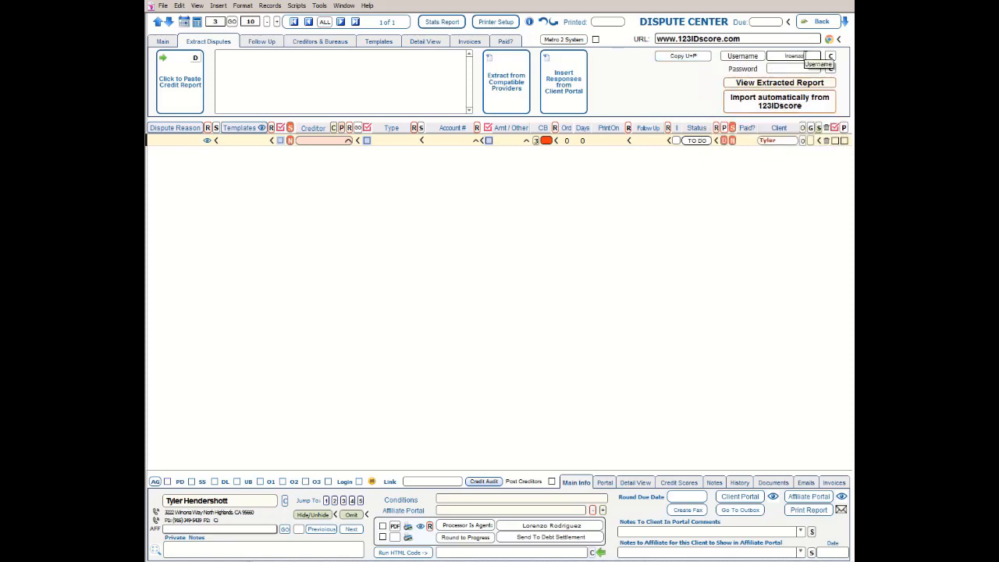
{"action": "left_click", "coordinate": [793, 76]}
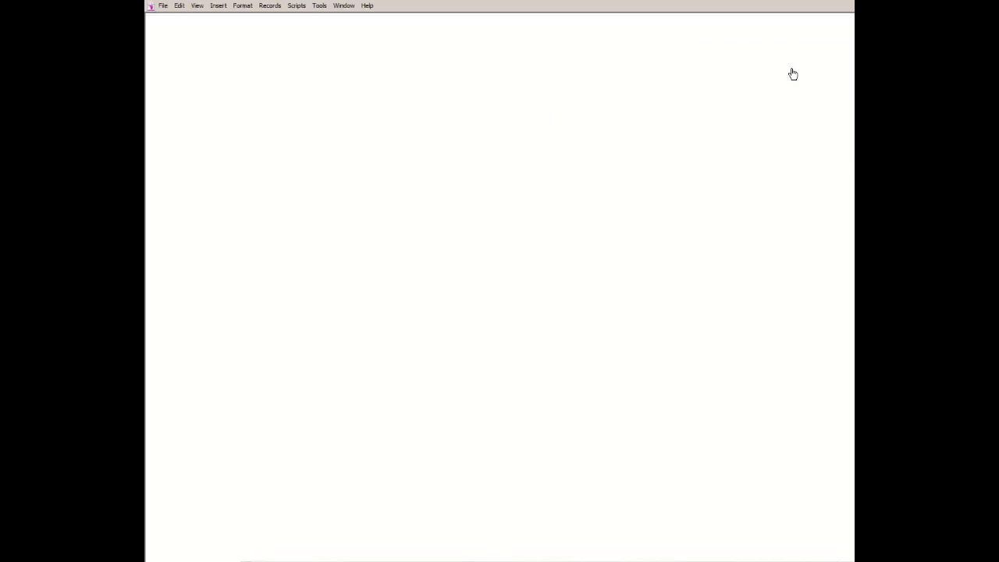
{"action": "type", "text": "123123"}
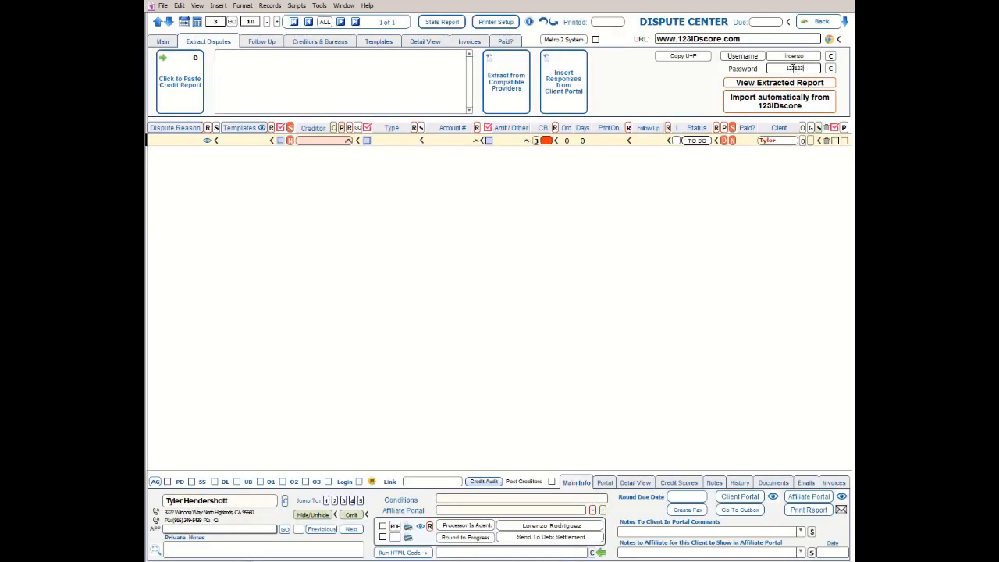
{"action": "type", "text": "12"}
{"action": "key", "text": "Return"}
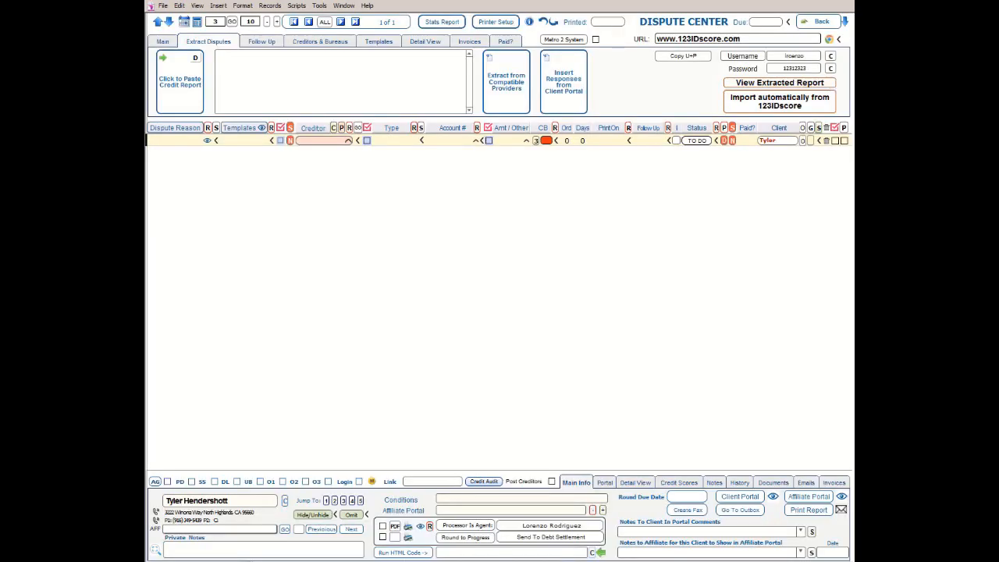
Import the CURRENT 123IDscore credit report, skipping late payments, to fill the dispute list.
{"action": "left_click", "coordinate": [766, 109]}
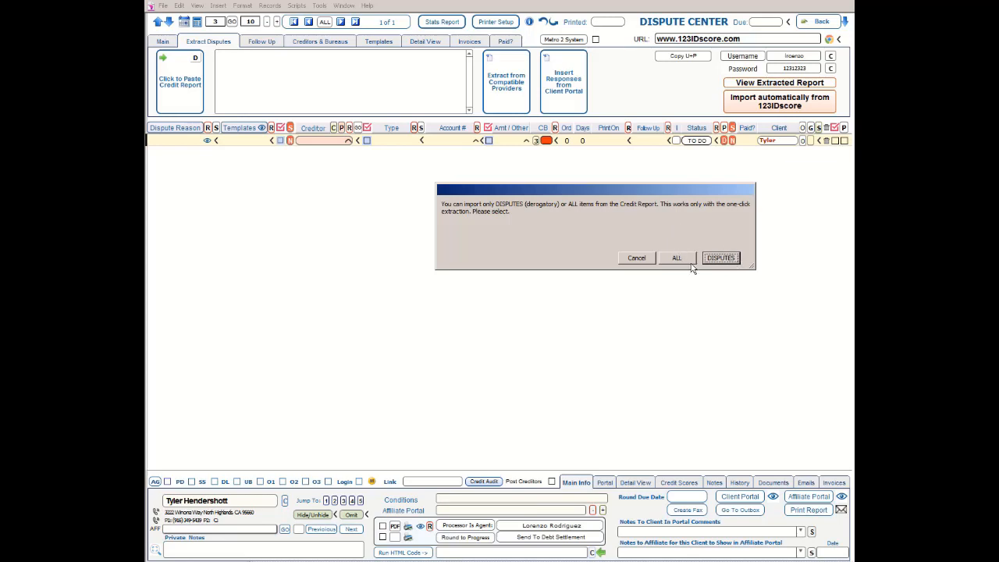
{"action": "left_click", "coordinate": [726, 258]}
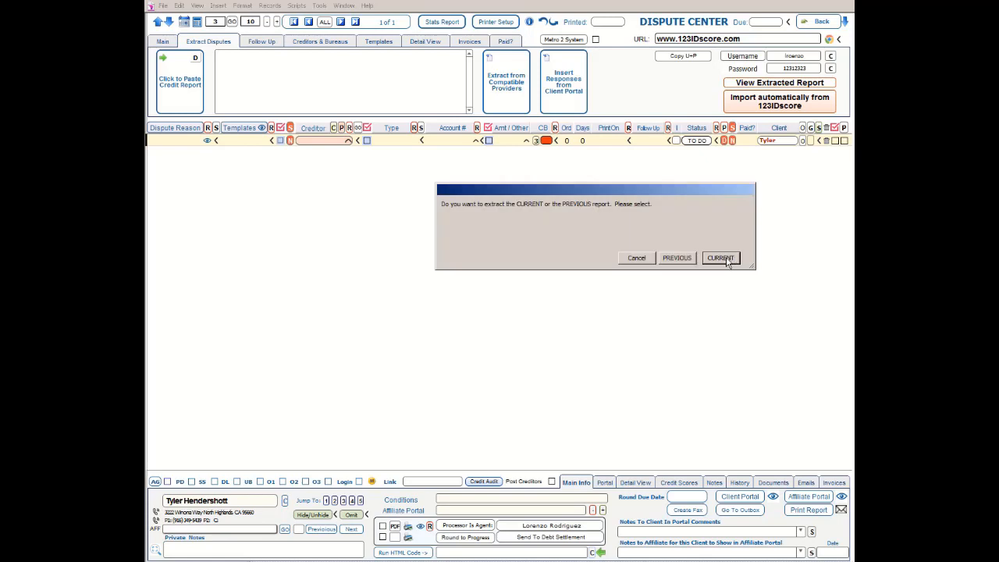
{"action": "left_click", "coordinate": [721, 258]}
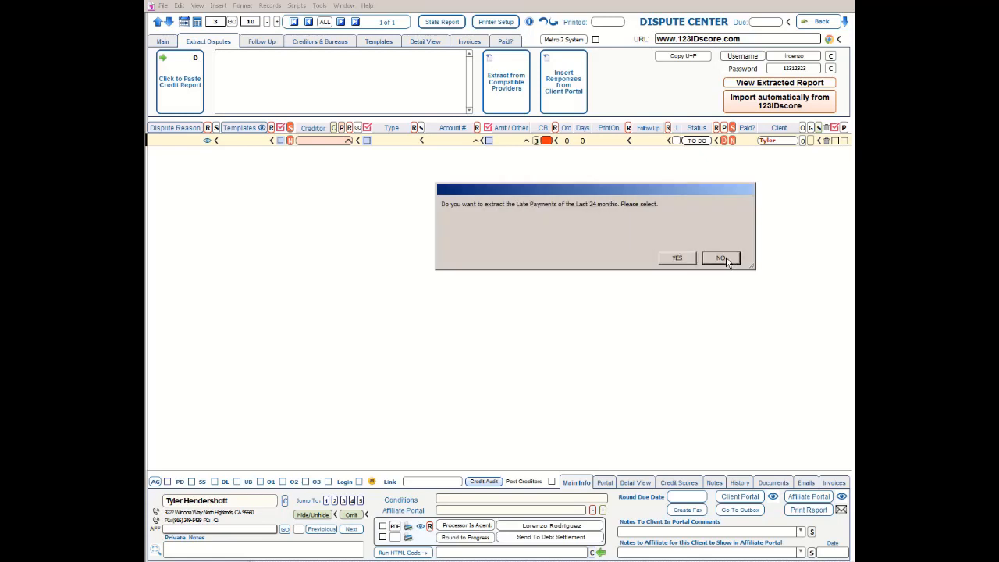
{"action": "left_click", "coordinate": [722, 259]}
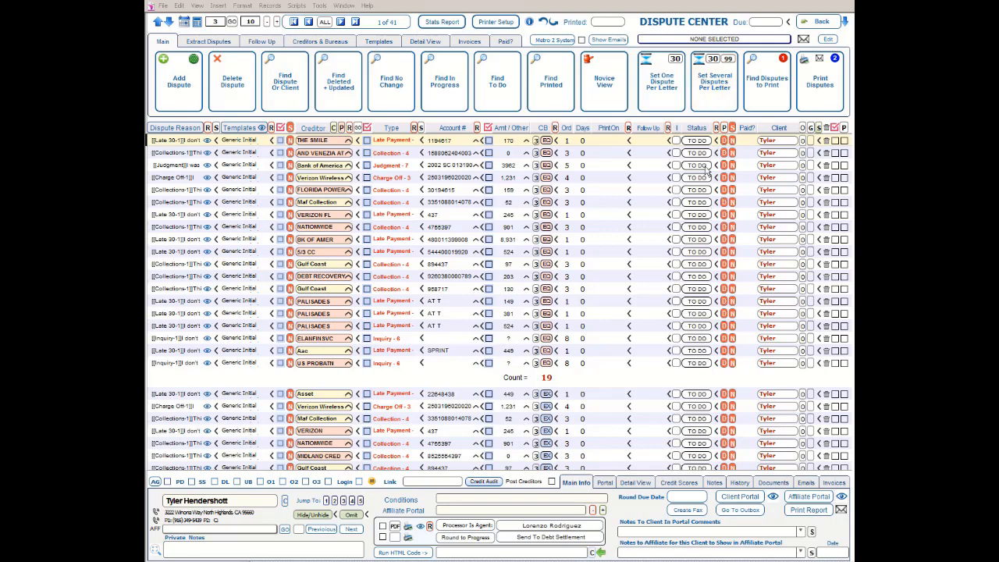
Mark all 41 dispute records using the checkmark column's MARK option.
{"action": "left_click", "coordinate": [488, 128]}
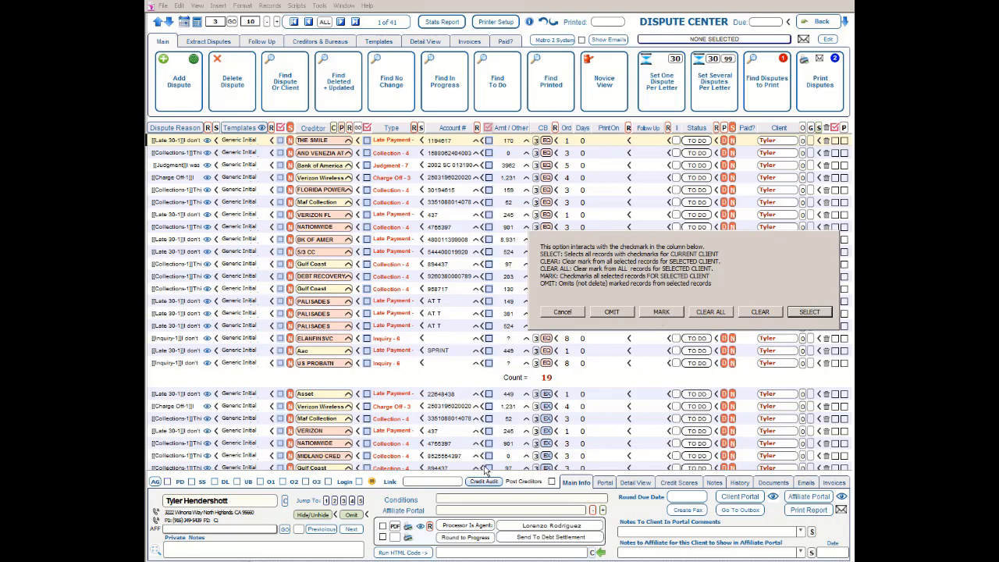
{"action": "left_click", "coordinate": [661, 312]}
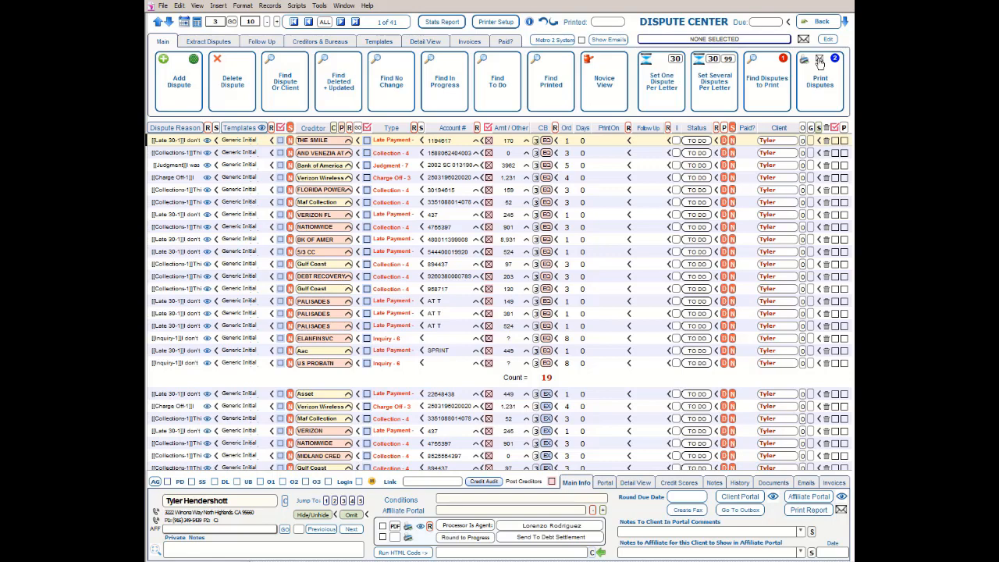
Print dispute letters for the MARKED disputes, with the envelope insert, on the GreenCloud printer.
{"action": "left_click", "coordinate": [819, 64]}
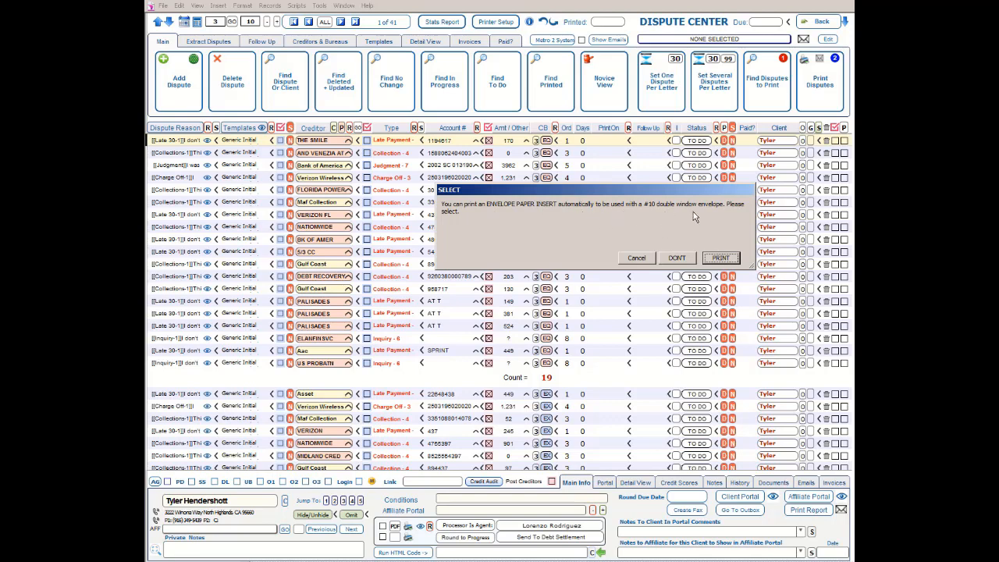
{"action": "left_click", "coordinate": [721, 258]}
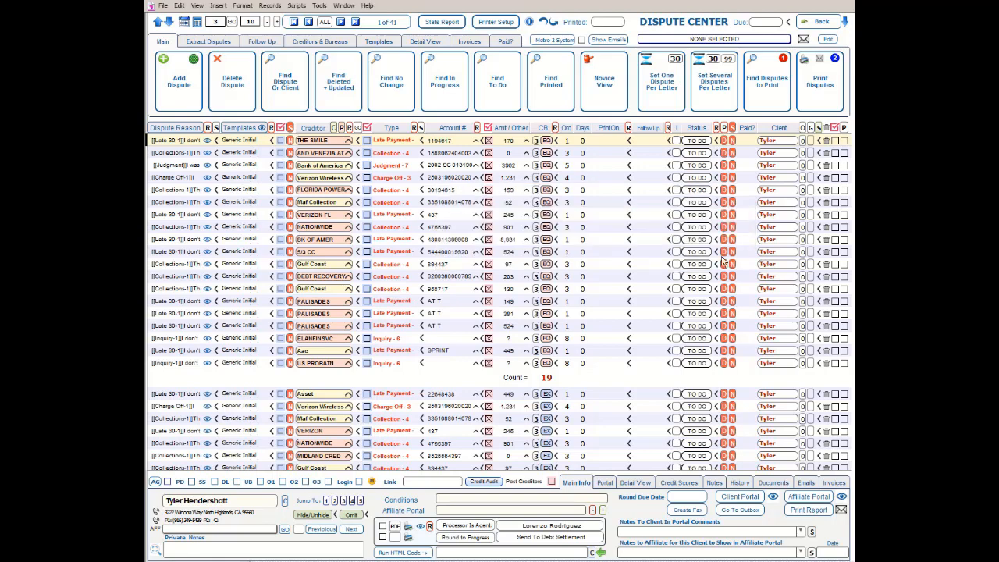
{"action": "left_click", "coordinate": [816, 95]}
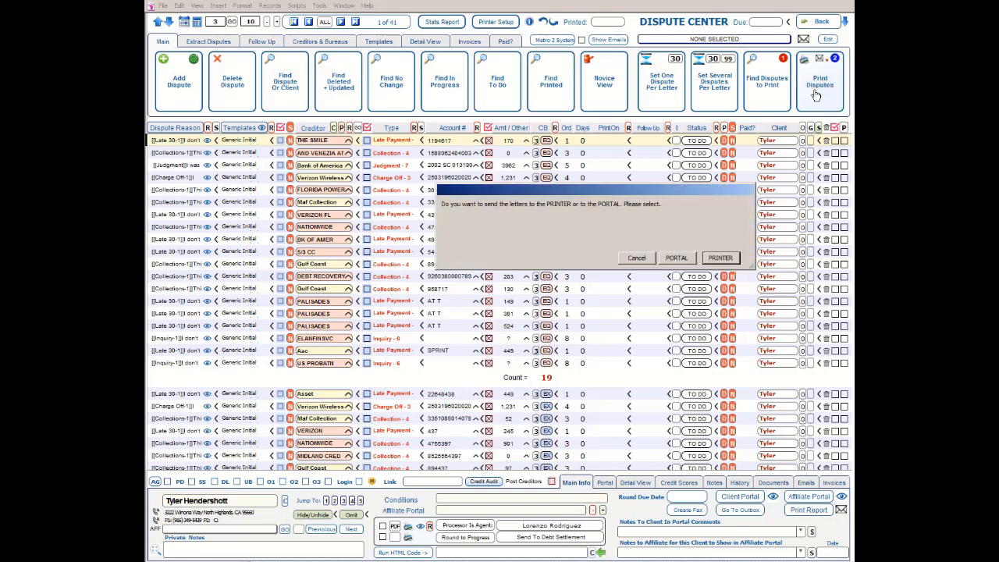
{"action": "left_click", "coordinate": [722, 259]}
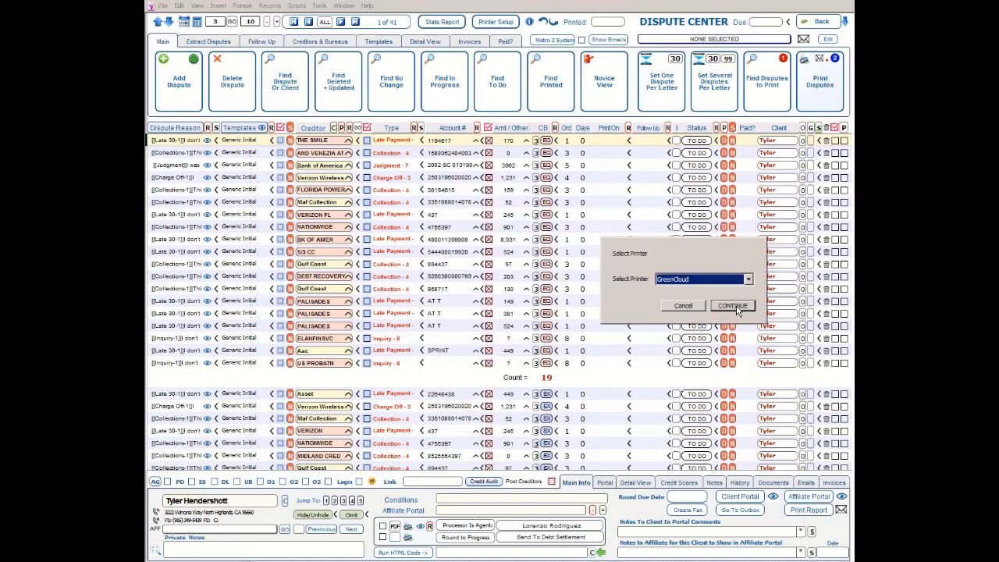
{"action": "left_click", "coordinate": [733, 306]}
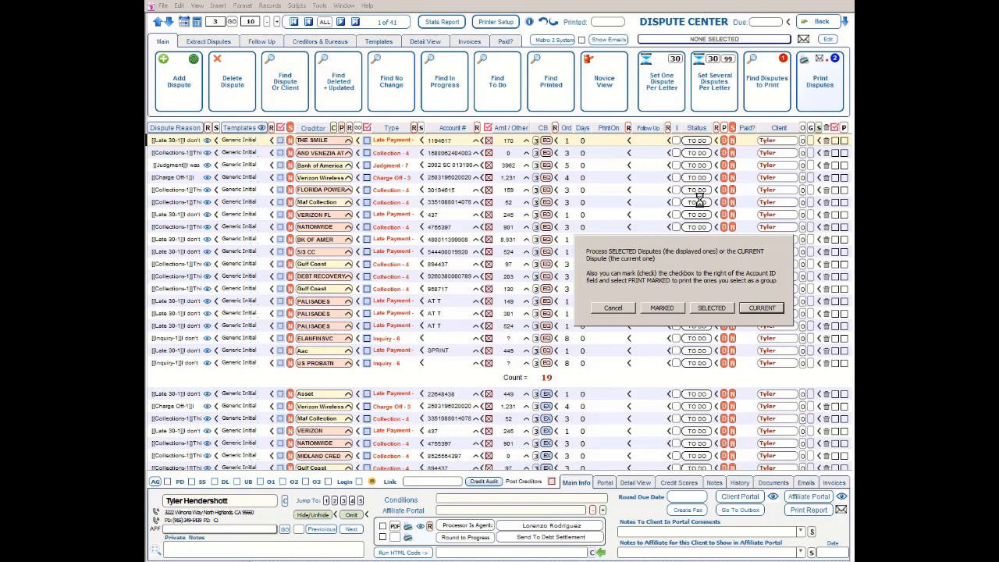
{"action": "left_click", "coordinate": [661, 309]}
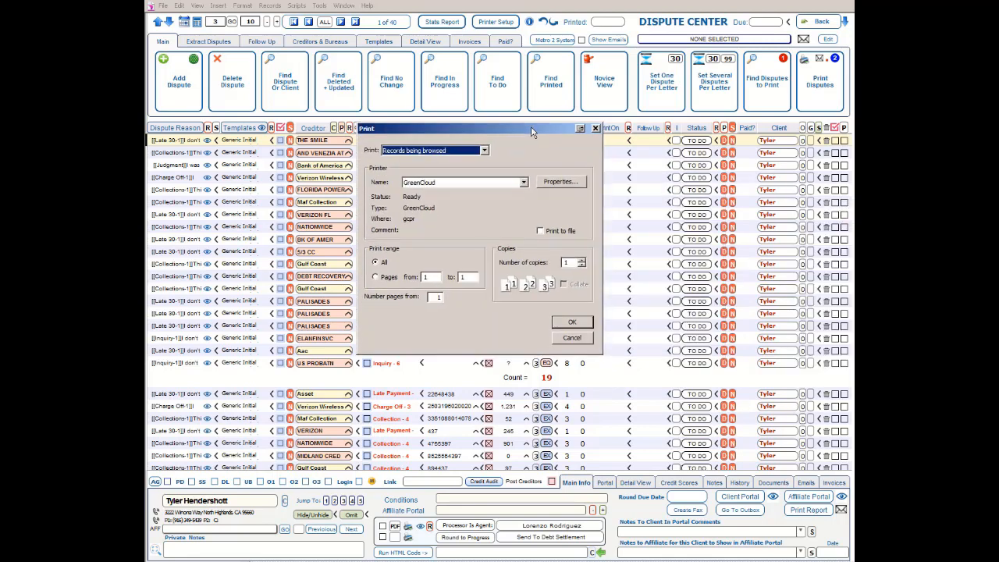
{"action": "left_click", "coordinate": [572, 323]}
{"action": "left_click", "coordinate": [572, 323]}
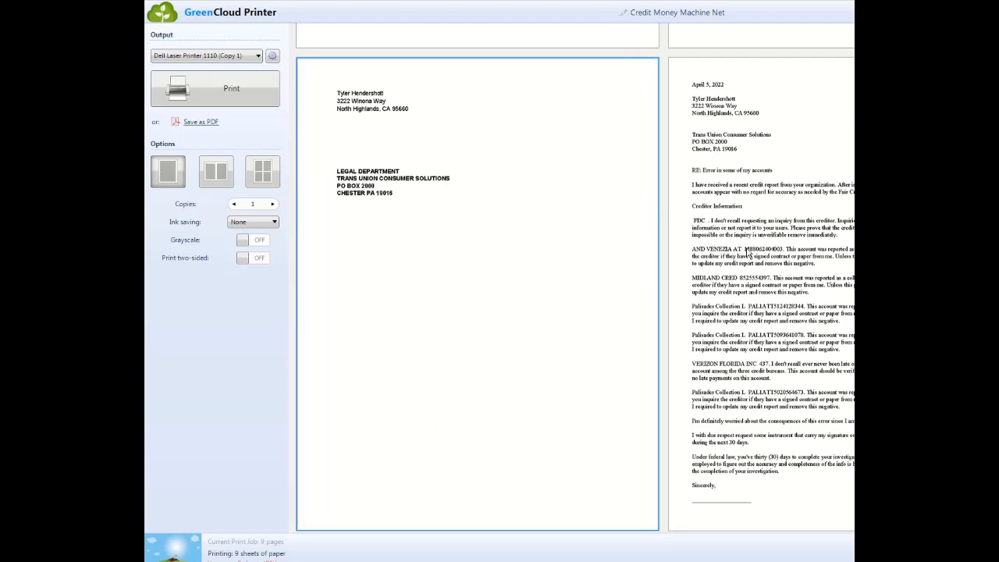
Scroll through the nine-page bureau letter preview in GreenCloud Printer and finish printing.
{"action": "scroll", "coordinate": [747, 252], "scroll_direction": "up", "scroll_amount": 10}
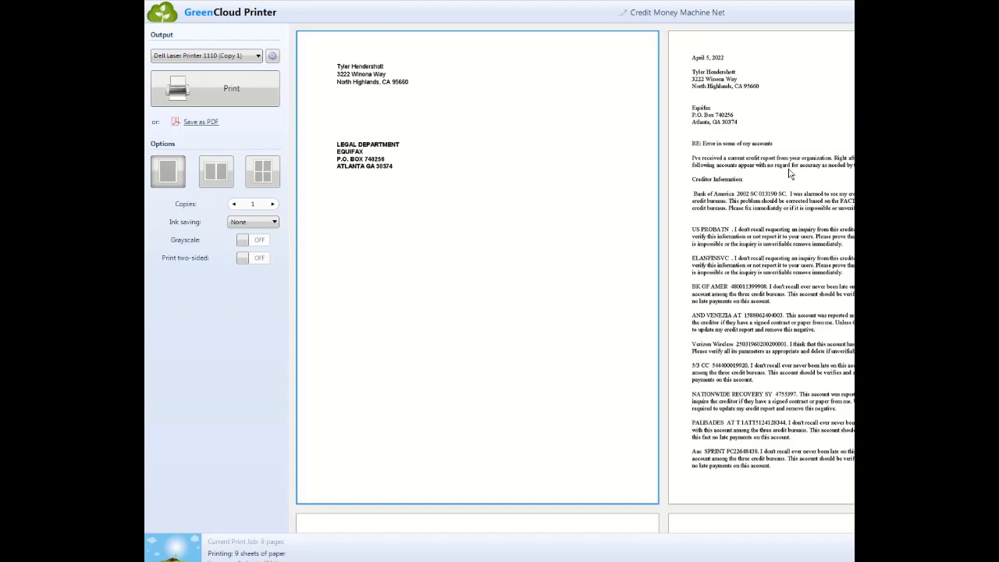
{"action": "mouse_move", "coordinate": [605, 163]}
{"action": "scroll", "coordinate": [575, 282], "scroll_direction": "down", "scroll_amount": 5}
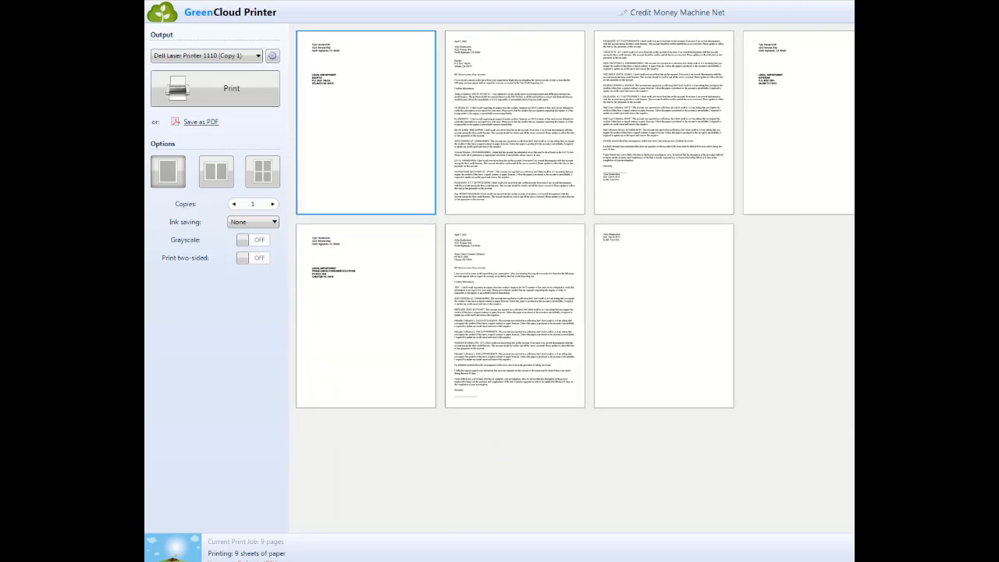
{"action": "scroll", "coordinate": [576, 282], "scroll_direction": "down", "scroll_amount": 1}
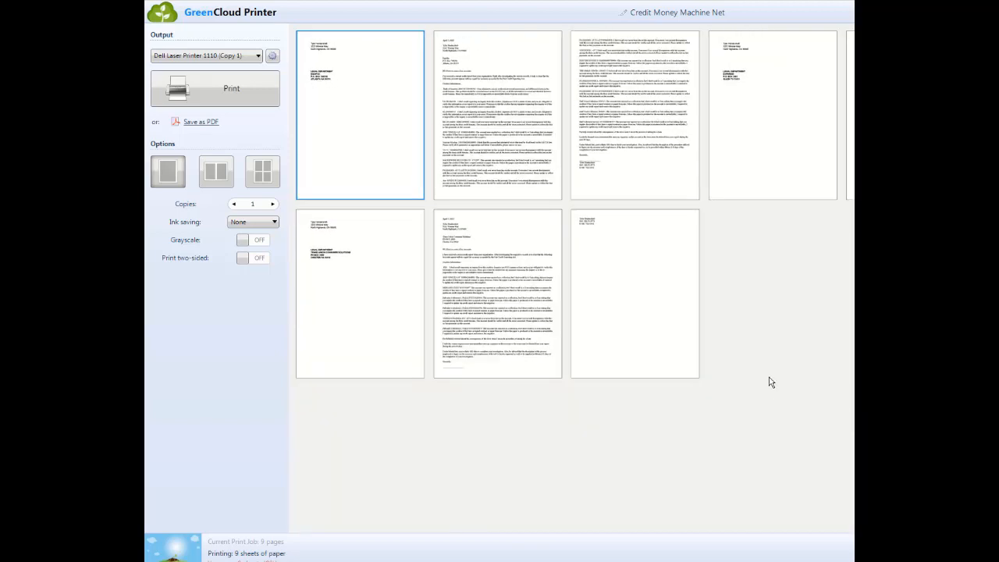
{"action": "mouse_move", "coordinate": [524, 96]}
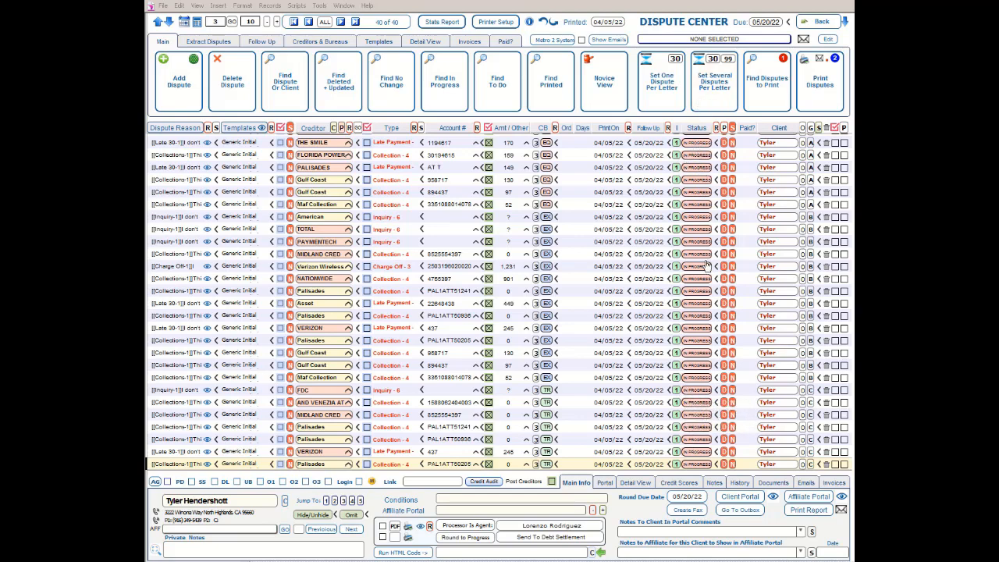
Switch the Dispute Center to its Extract Disputes tab.
{"action": "mouse_move", "coordinate": [710, 472]}
{"action": "mouse_move", "coordinate": [660, 148]}
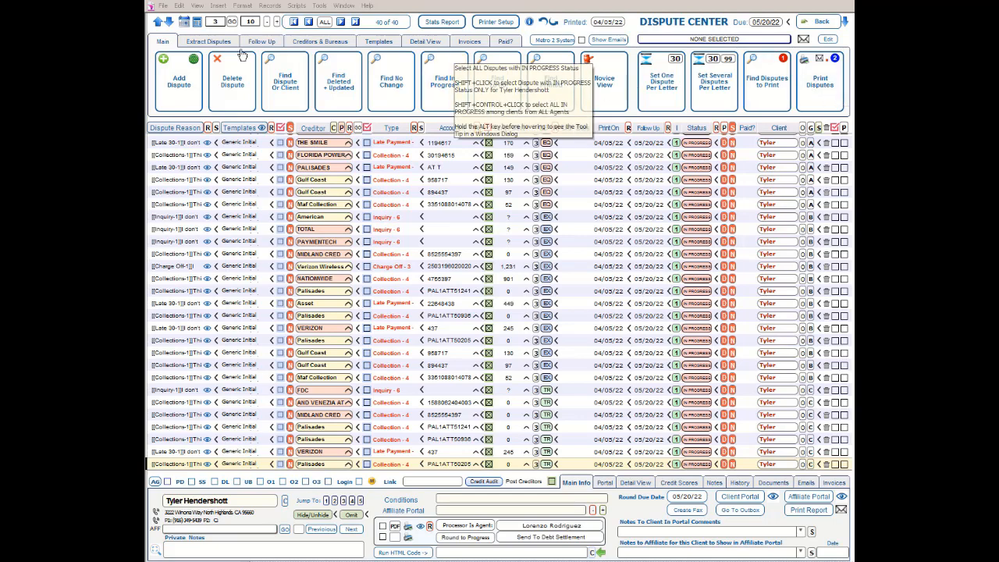
{"action": "left_click", "coordinate": [209, 43]}
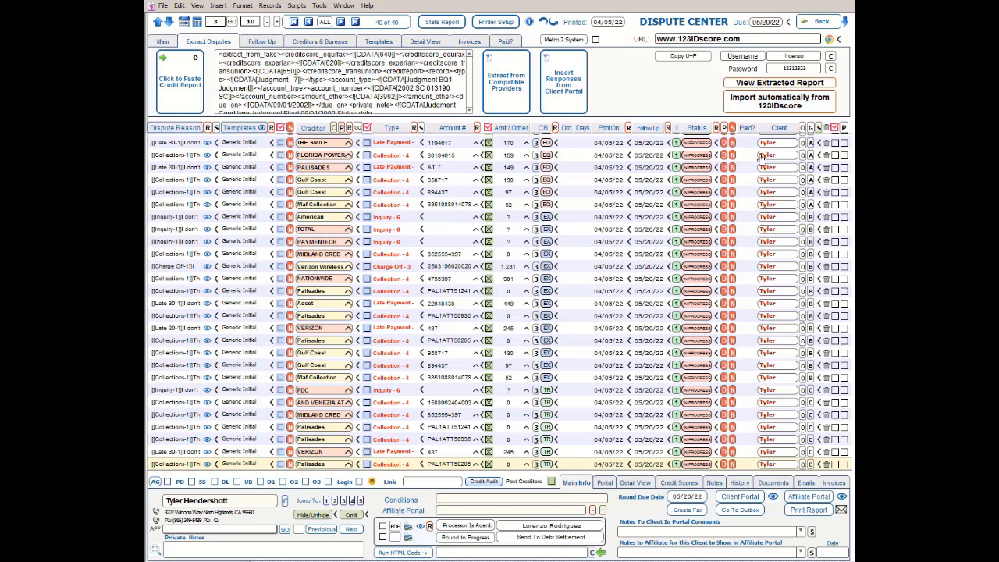
Switch between the Main and Extract Disputes tabs, ending on the Main dispute tools.
{"action": "left_click", "coordinate": [164, 41]}
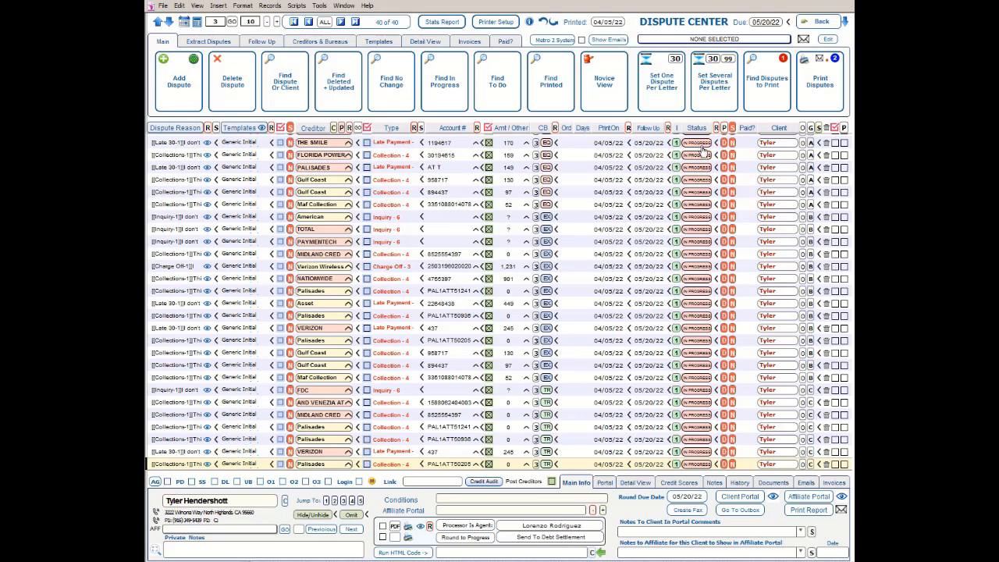
{"action": "mouse_move", "coordinate": [706, 156]}
{"action": "left_click", "coordinate": [209, 43]}
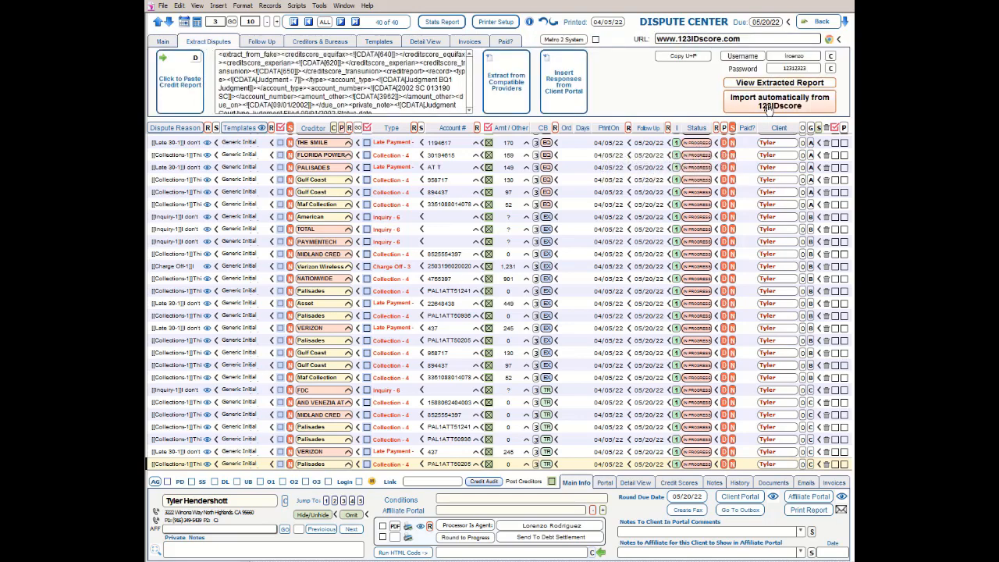
{"action": "left_click", "coordinate": [161, 43]}
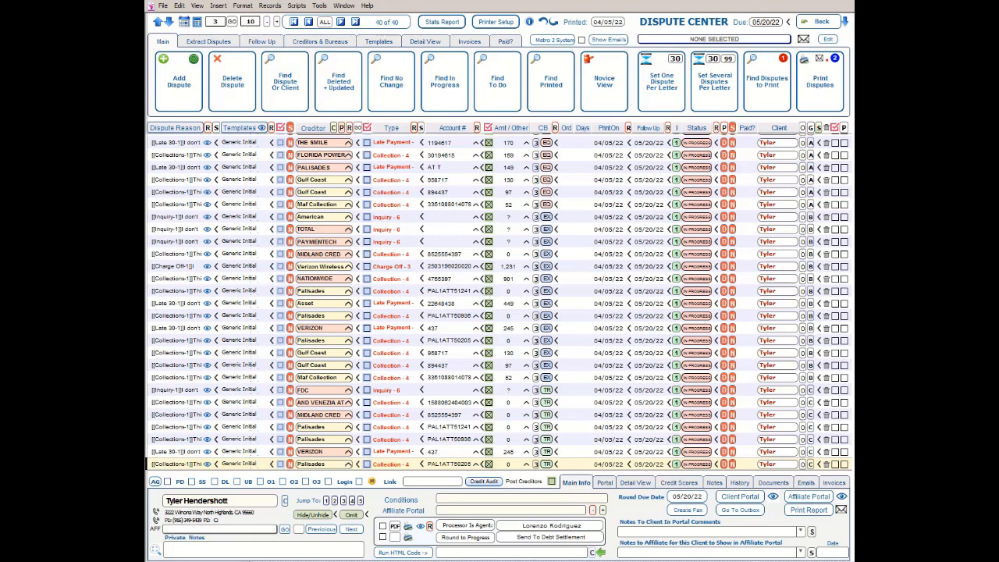
Replace every dispute's status with TO DO and accept reducing the round indicator.
{"action": "scroll", "coordinate": [500, 300], "scroll_direction": "up", "scroll_amount": 4}
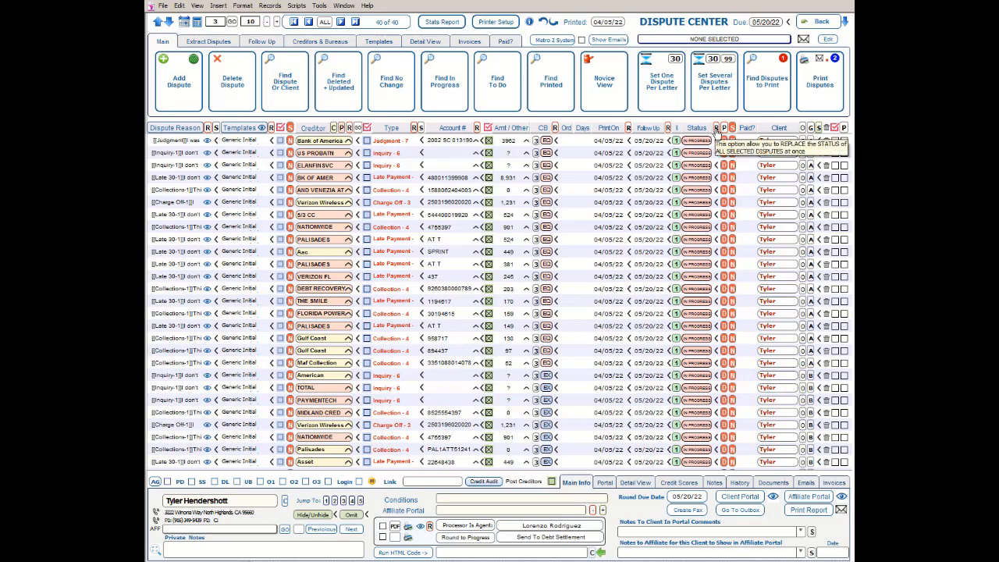
{"action": "left_click", "coordinate": [717, 129]}
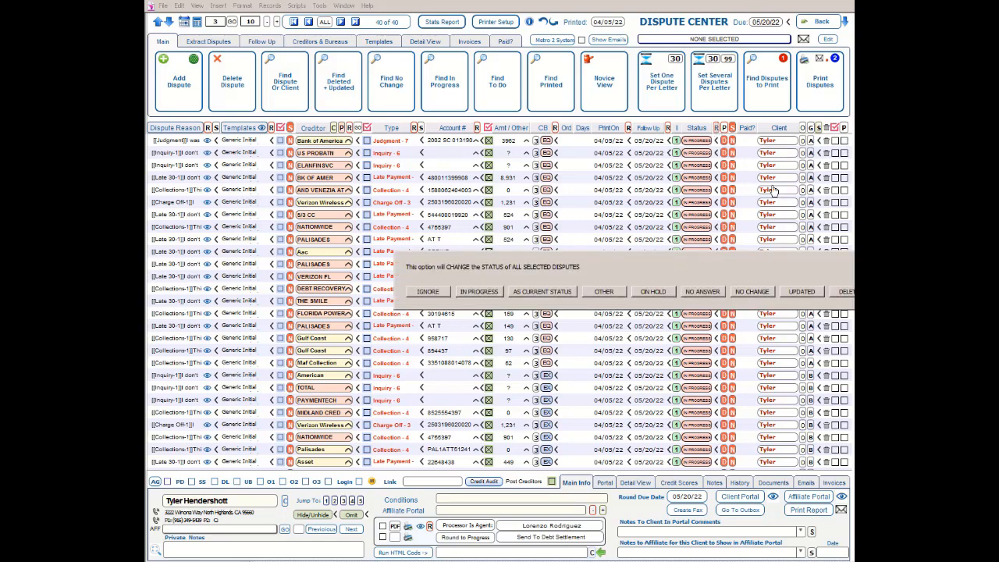
{"action": "left_click", "coordinate": [900, 292]}
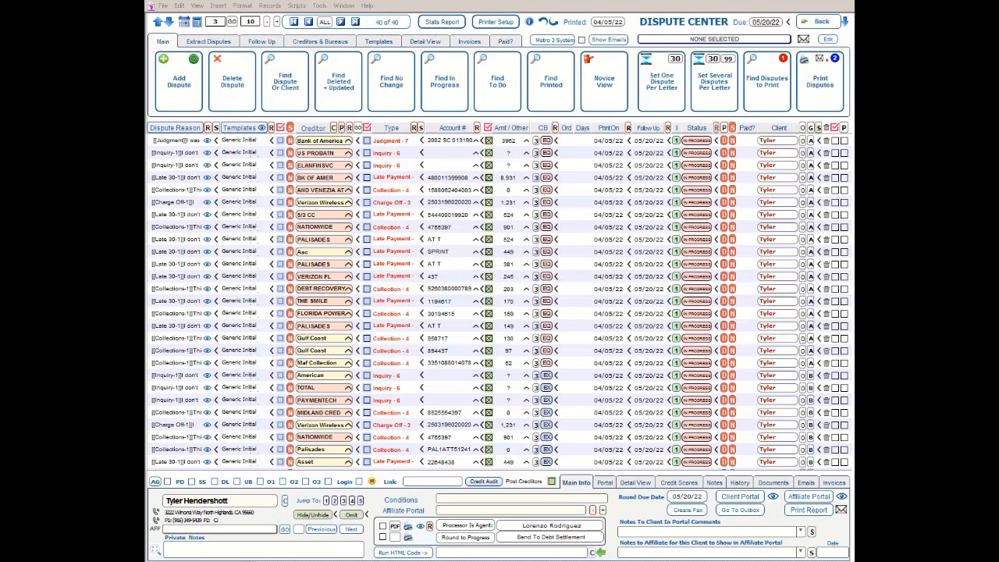
{"action": "left_click", "coordinate": [675, 258]}
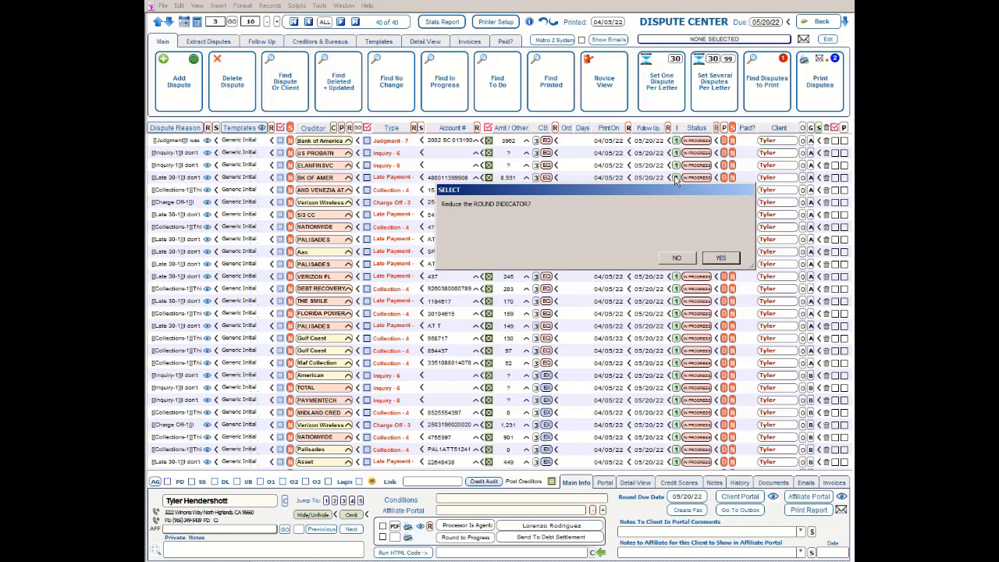
{"action": "left_click", "coordinate": [721, 259]}
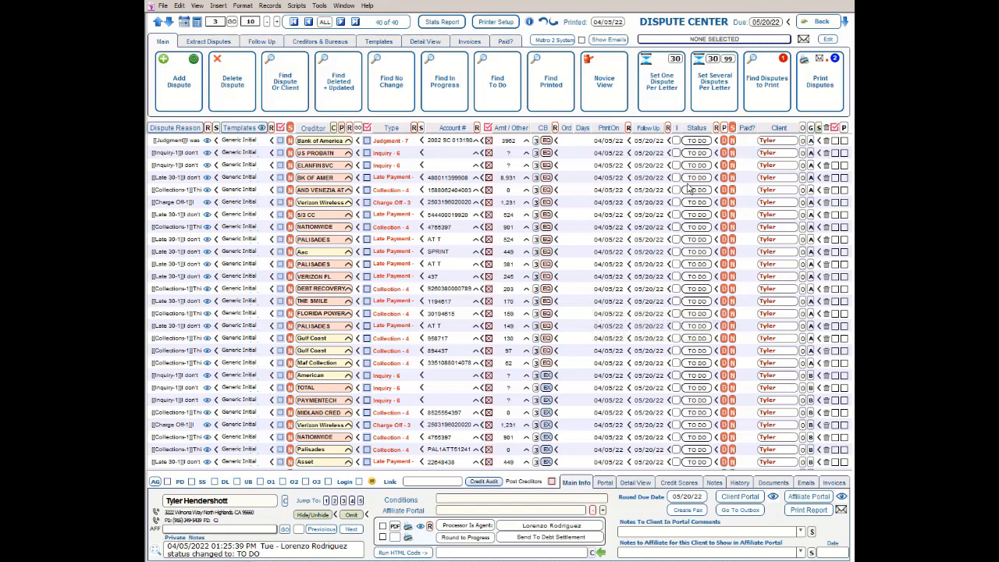
Set the Bank of America and ELANFINSVC disputes' status to IN PROGRESS.
{"action": "mouse_move", "coordinate": [696, 146]}
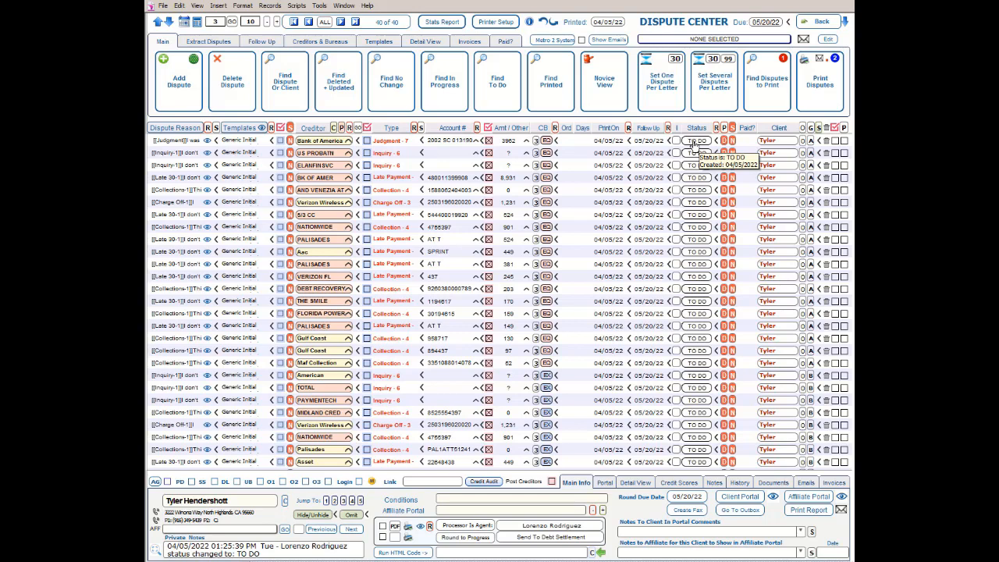
{"action": "left_click", "coordinate": [694, 144]}
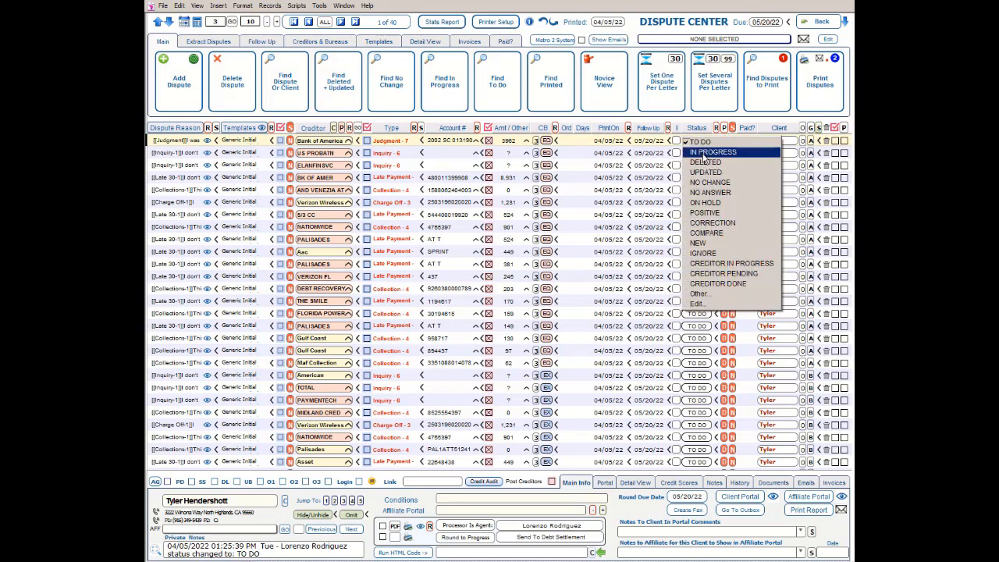
{"action": "left_click", "coordinate": [703, 154]}
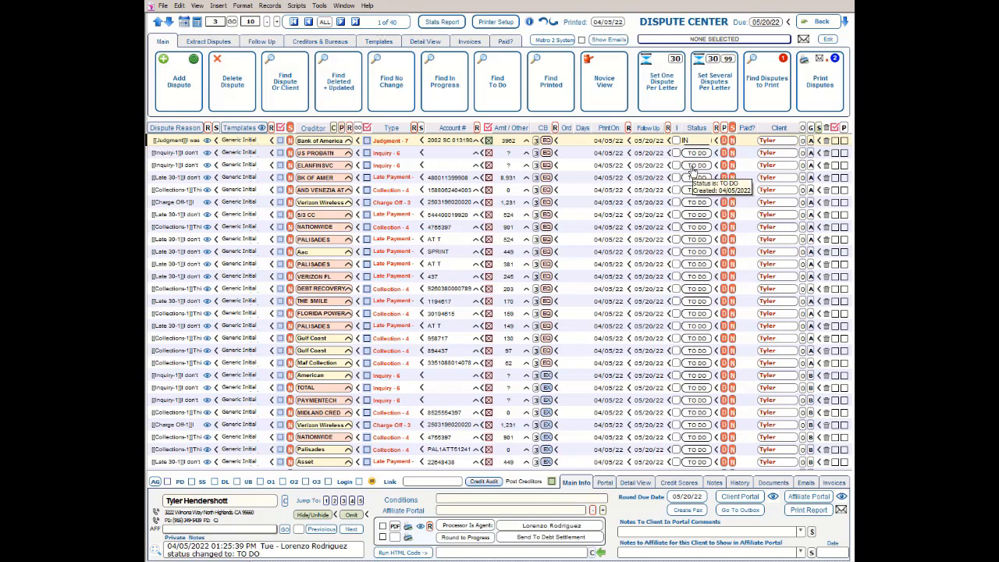
{"action": "left_click", "coordinate": [693, 166]}
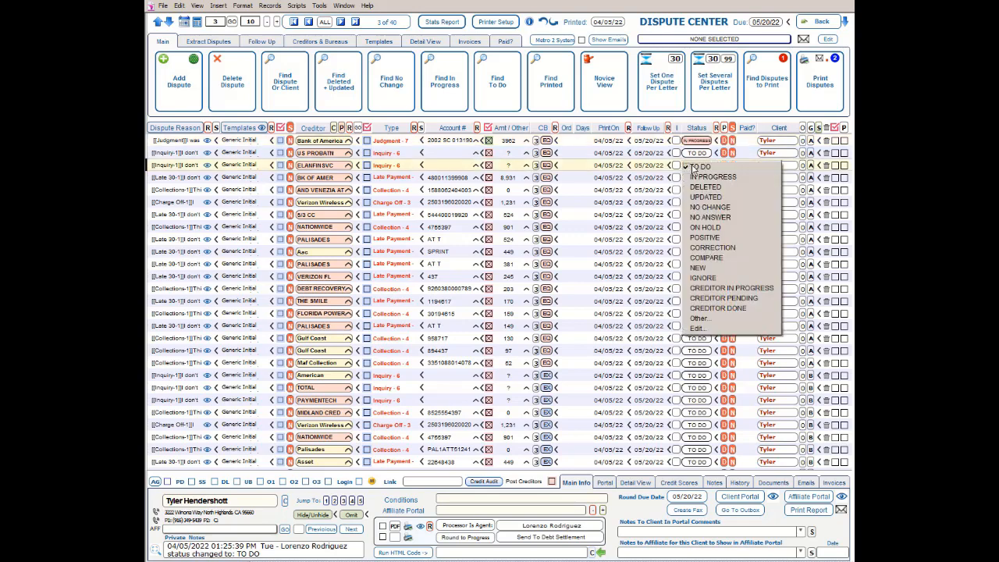
{"action": "left_click", "coordinate": [709, 179]}
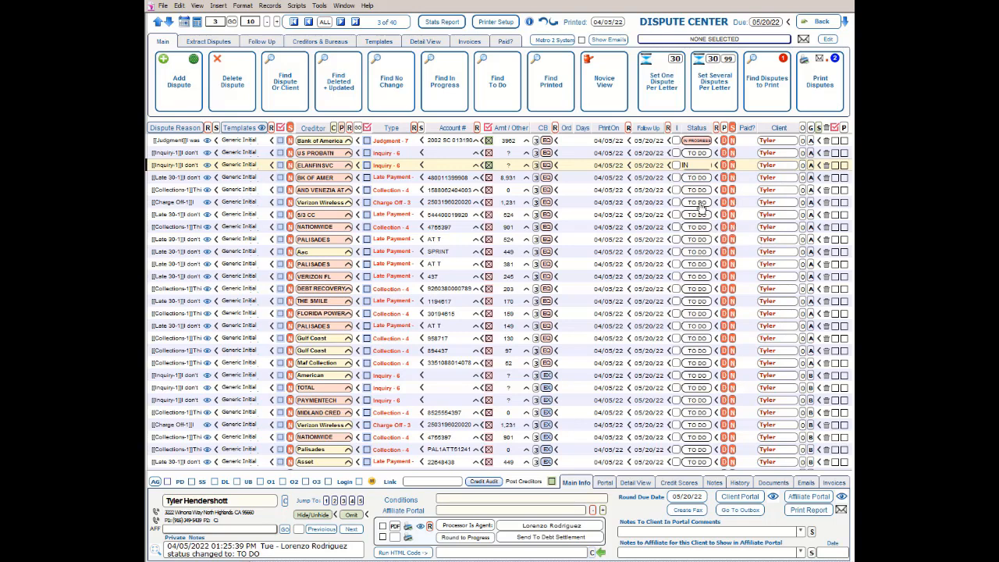
Set the Verizon Wireless, AND VENEZIA and BK OF AMER disputes to IN PROGRESS.
{"action": "left_click", "coordinate": [699, 204]}
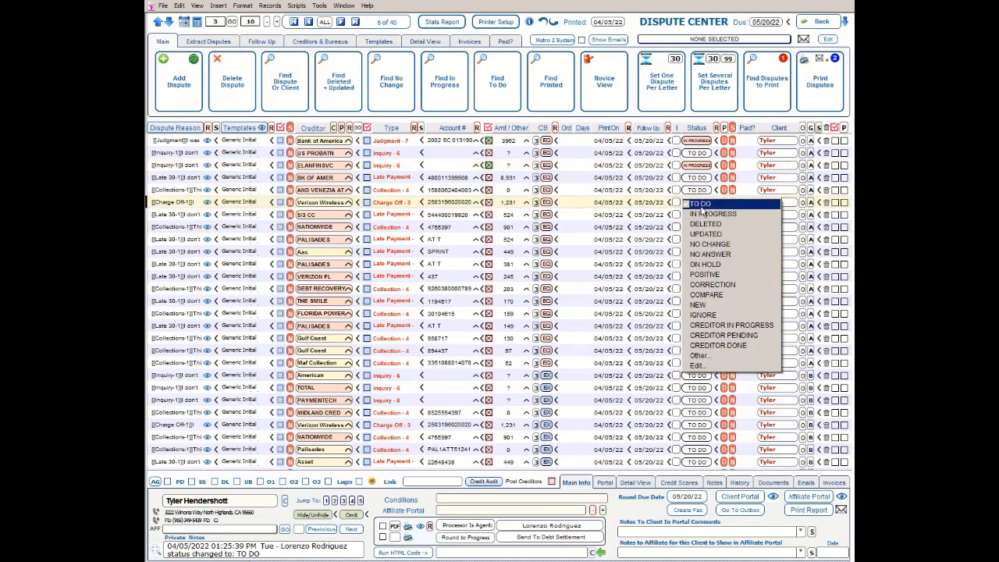
{"action": "left_click", "coordinate": [704, 213]}
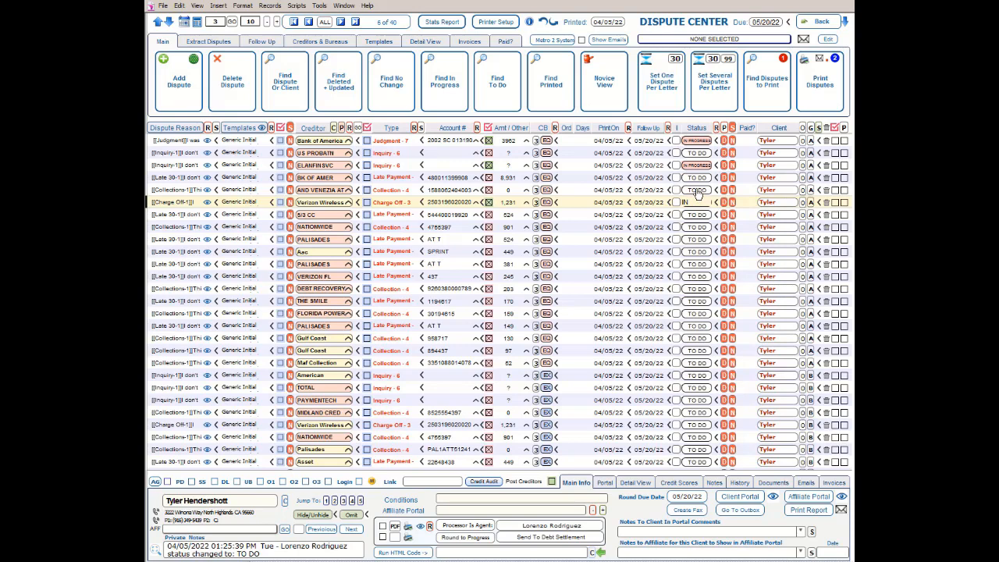
{"action": "left_click", "coordinate": [697, 191]}
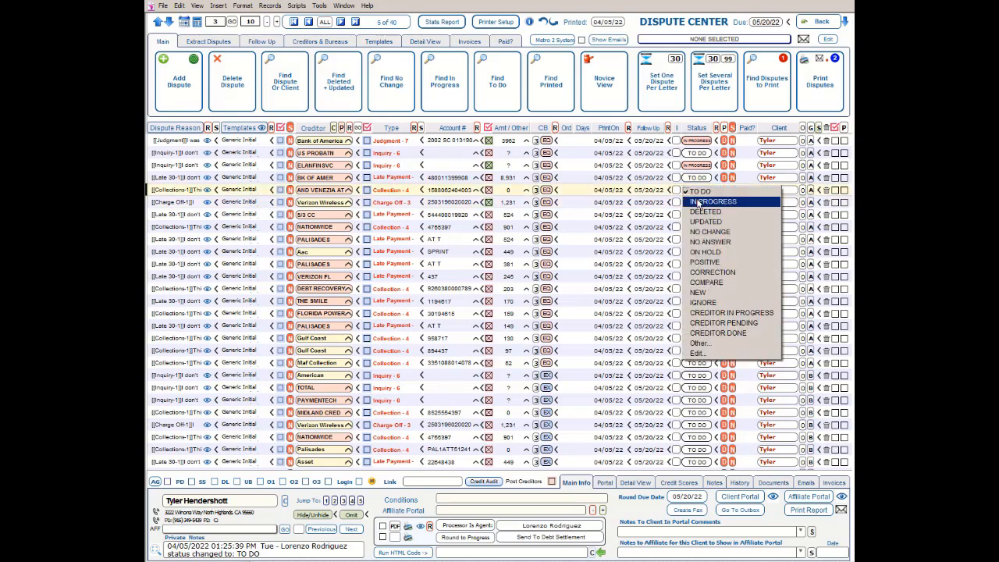
{"action": "left_click", "coordinate": [700, 204]}
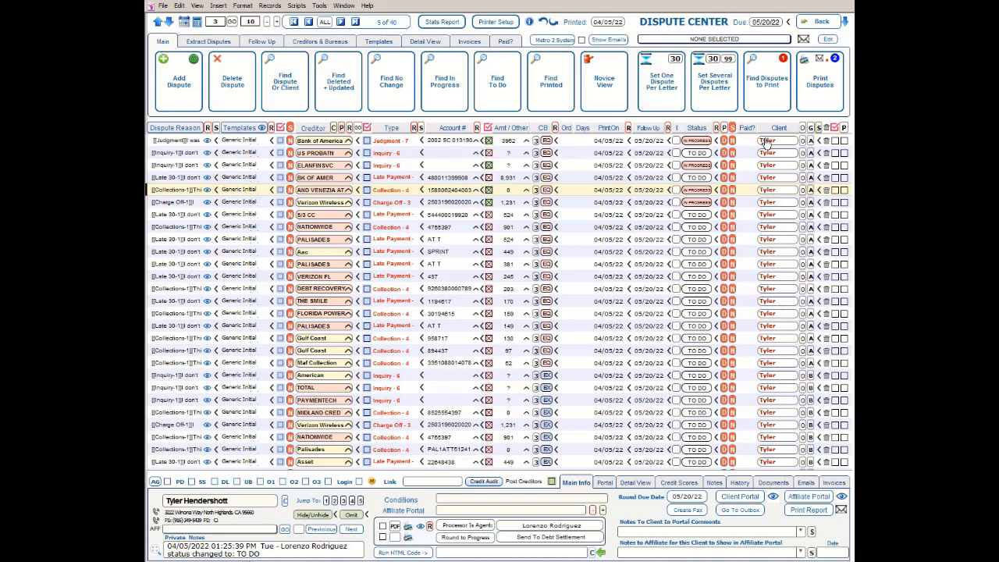
{"action": "left_click", "coordinate": [695, 178]}
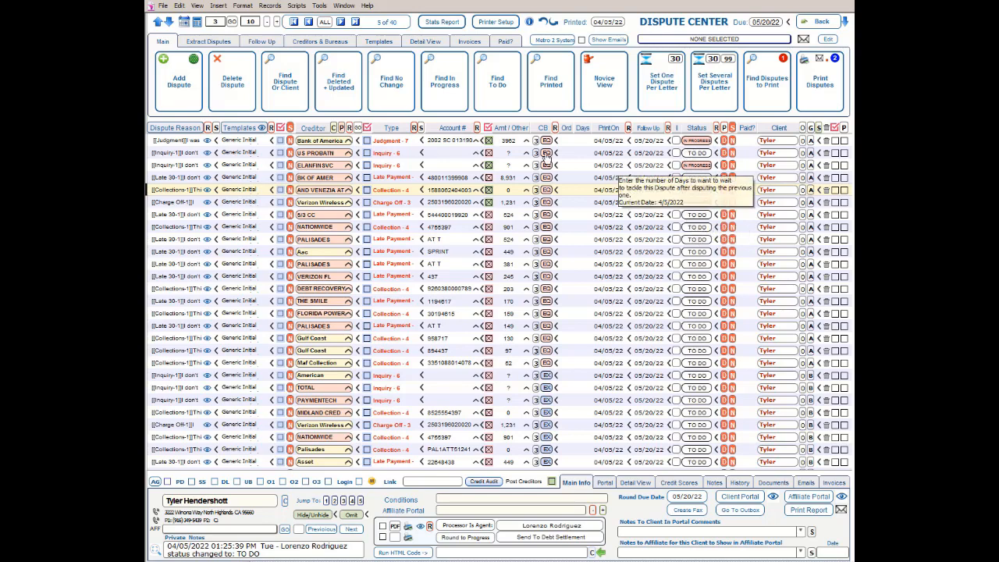
{"action": "left_click", "coordinate": [208, 43]}
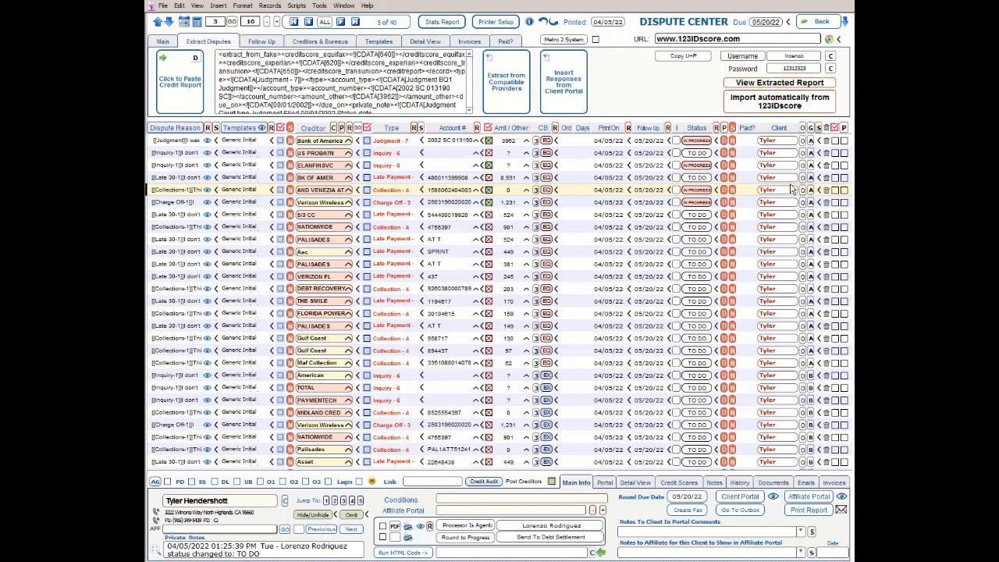
Import the current 123IDscore report's disputes into the comparison view, skipping 24-month late payments.
{"action": "left_click", "coordinate": [778, 106]}
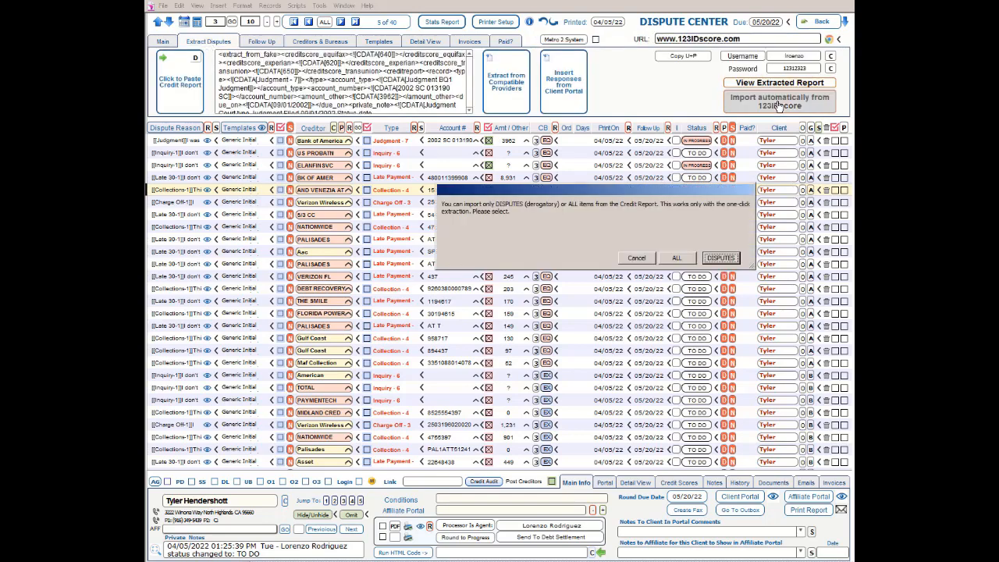
{"action": "left_click", "coordinate": [720, 258]}
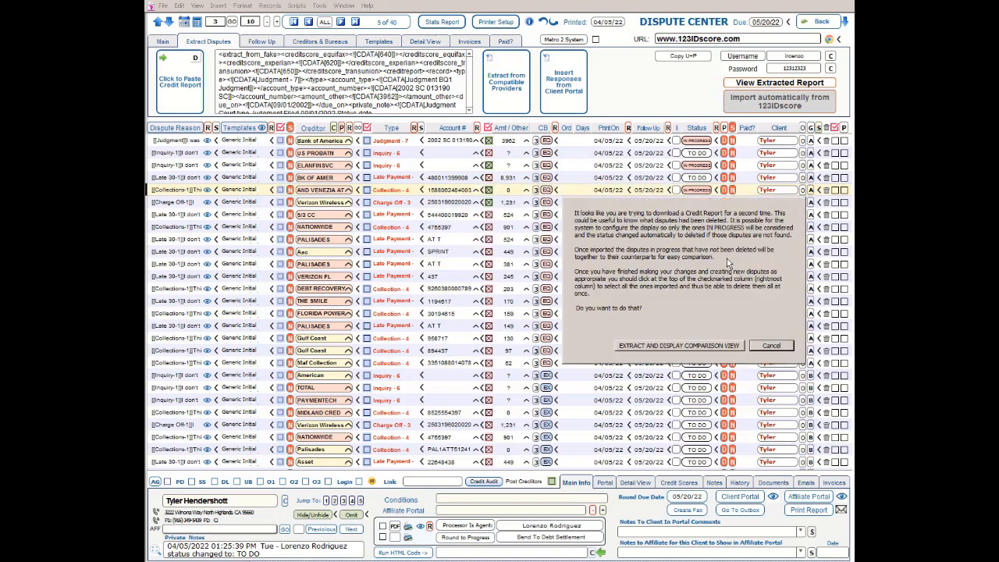
{"action": "left_click", "coordinate": [682, 346]}
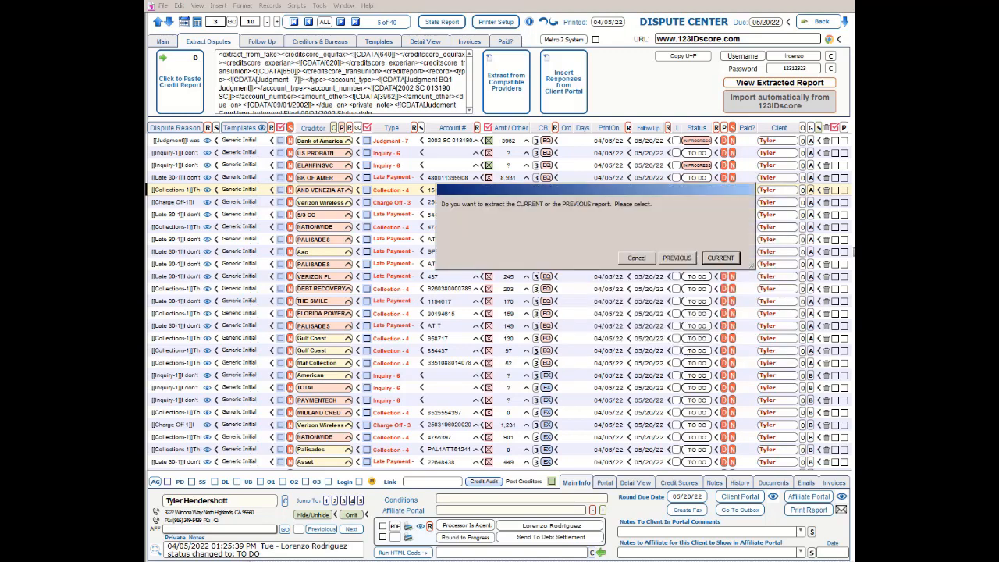
{"action": "left_click", "coordinate": [731, 258]}
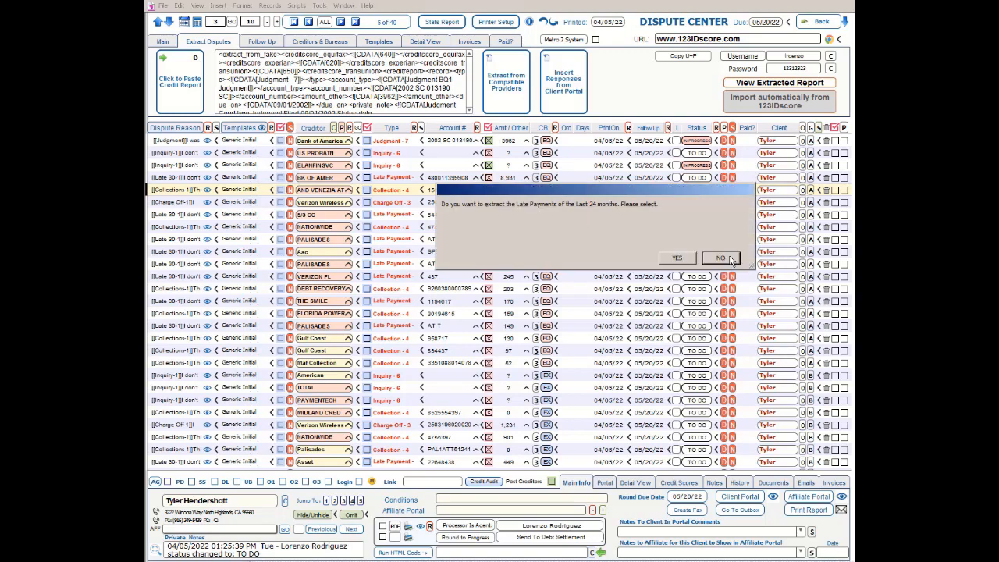
{"action": "left_click", "coordinate": [731, 258]}
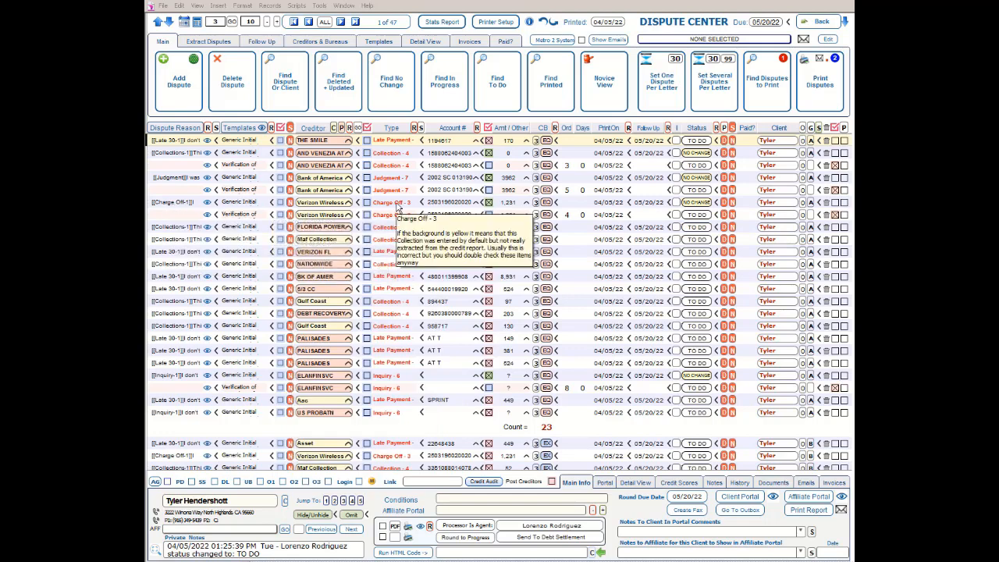
{"action": "mouse_move", "coordinate": [697, 208]}
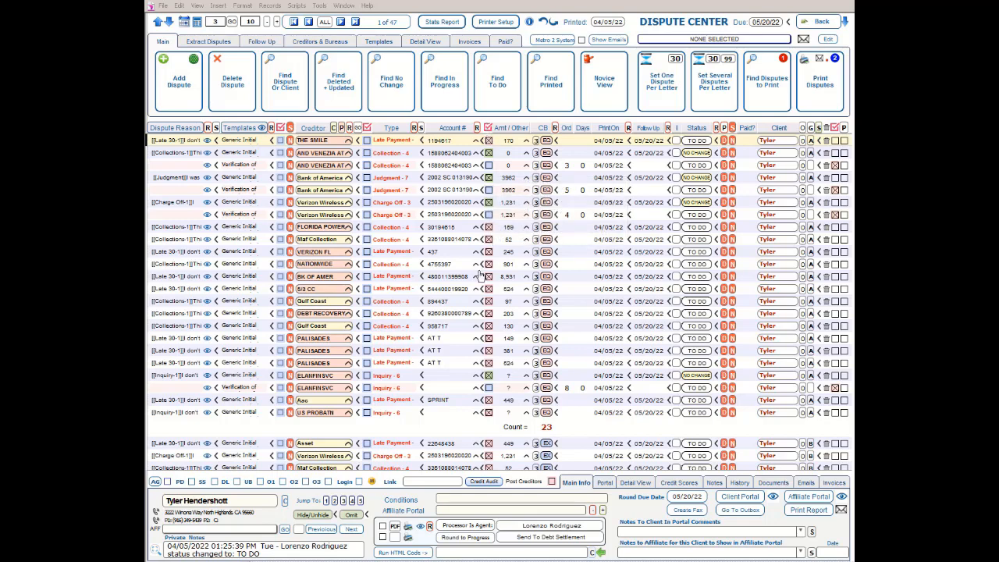
Clear every record's checkmark, sort disputes by Account #, and tick one AND VENEZIA collection row.
{"action": "left_click", "coordinate": [487, 129]}
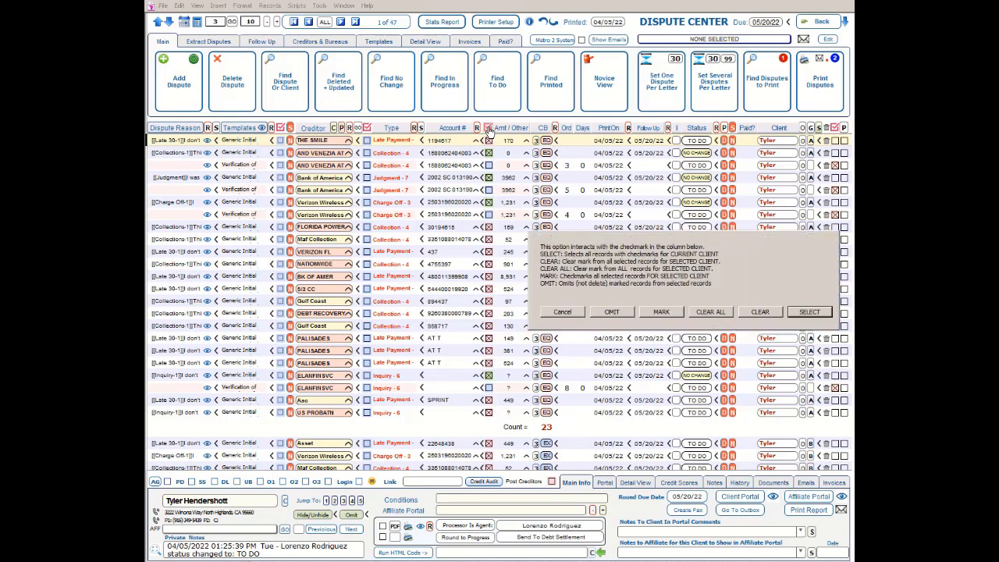
{"action": "left_click", "coordinate": [709, 312]}
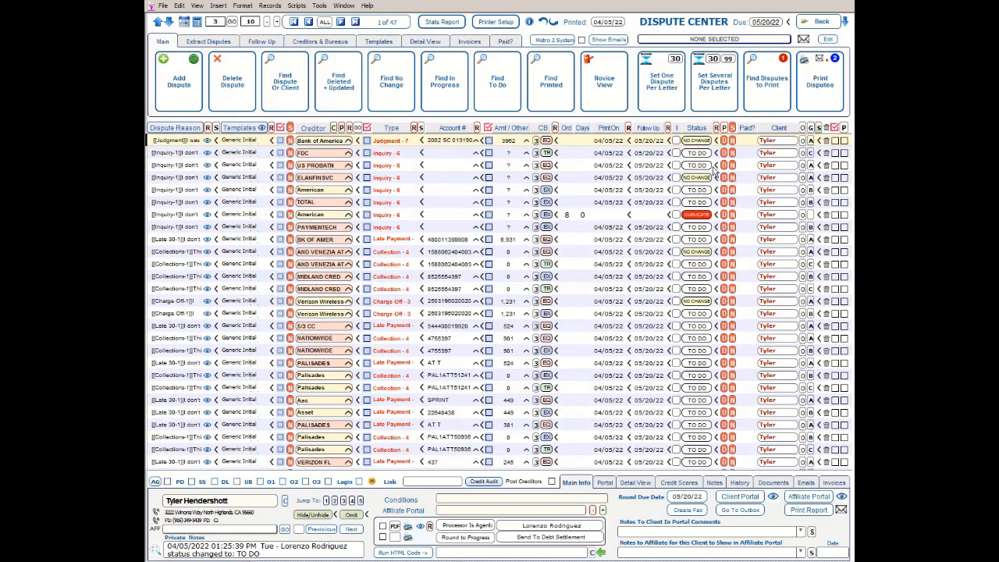
{"action": "left_click", "coordinate": [452, 130]}
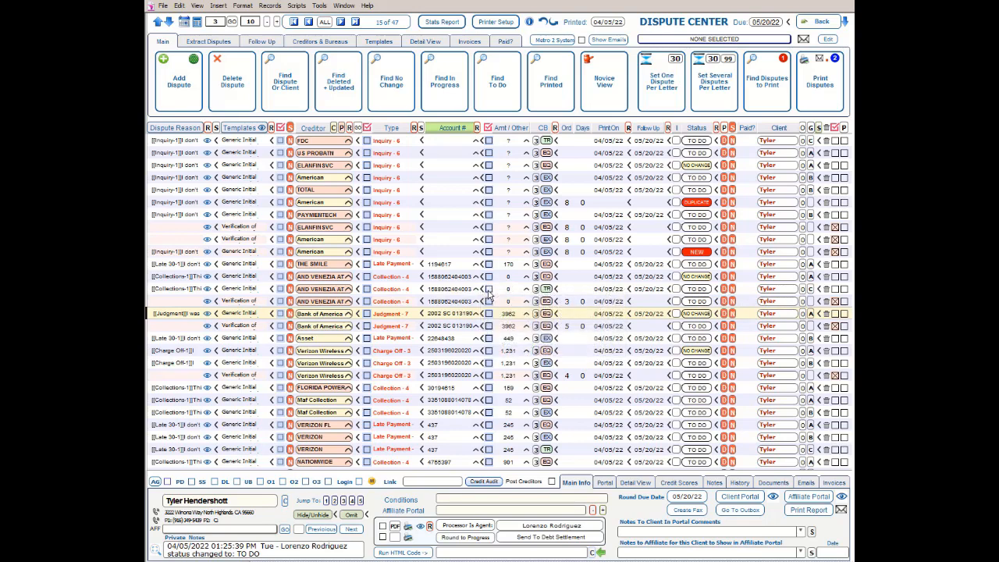
{"action": "left_click", "coordinate": [488, 289]}
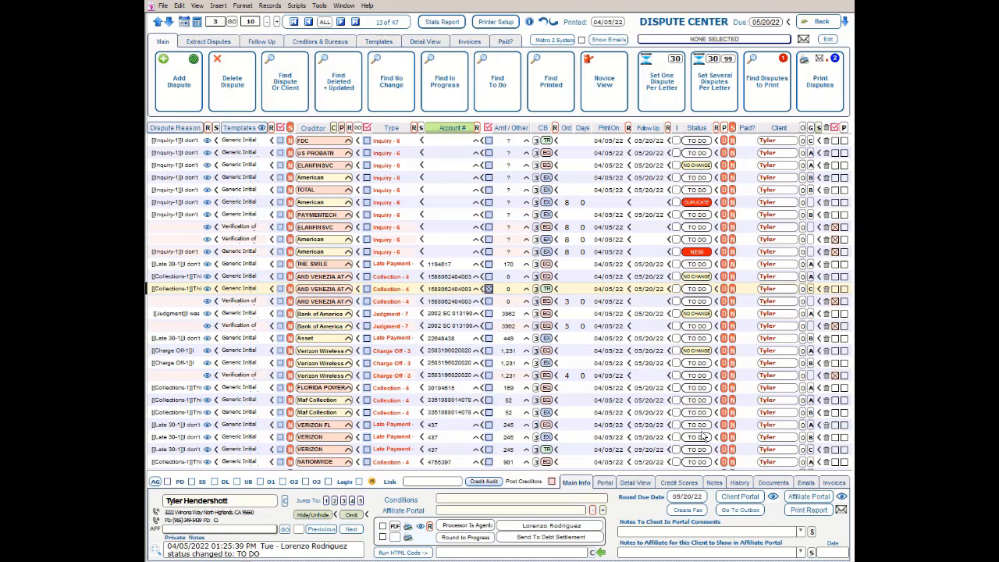
Show the Documents list and create a blank entry through the XTRA FIELDS dialog.
{"action": "left_click", "coordinate": [773, 483]}
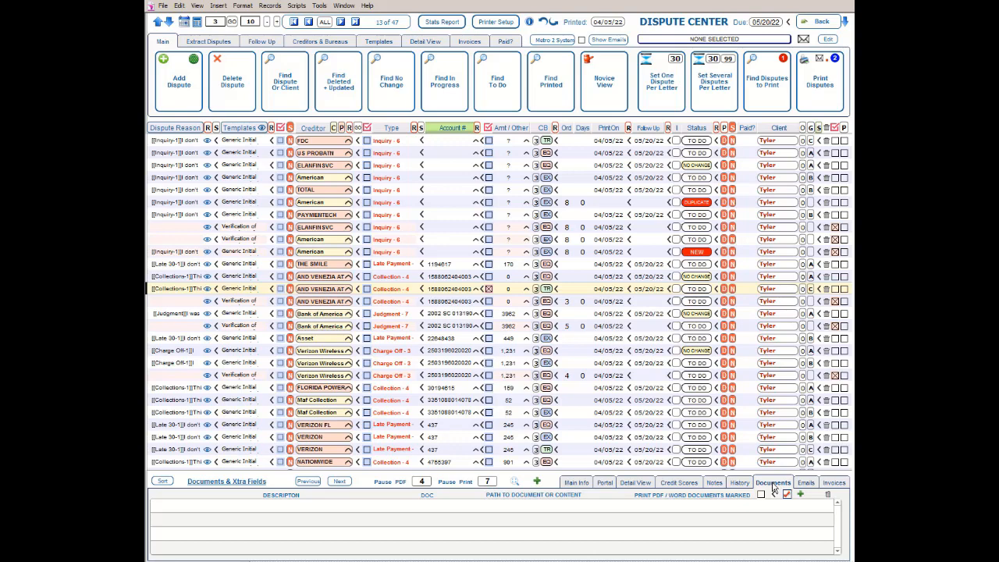
{"action": "left_click", "coordinate": [537, 483]}
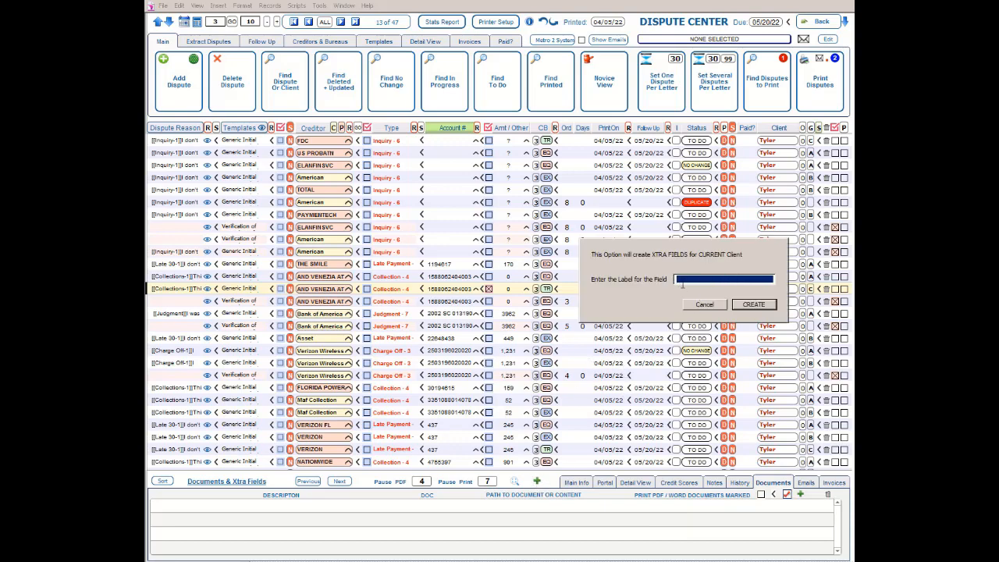
{"action": "left_click", "coordinate": [754, 305]}
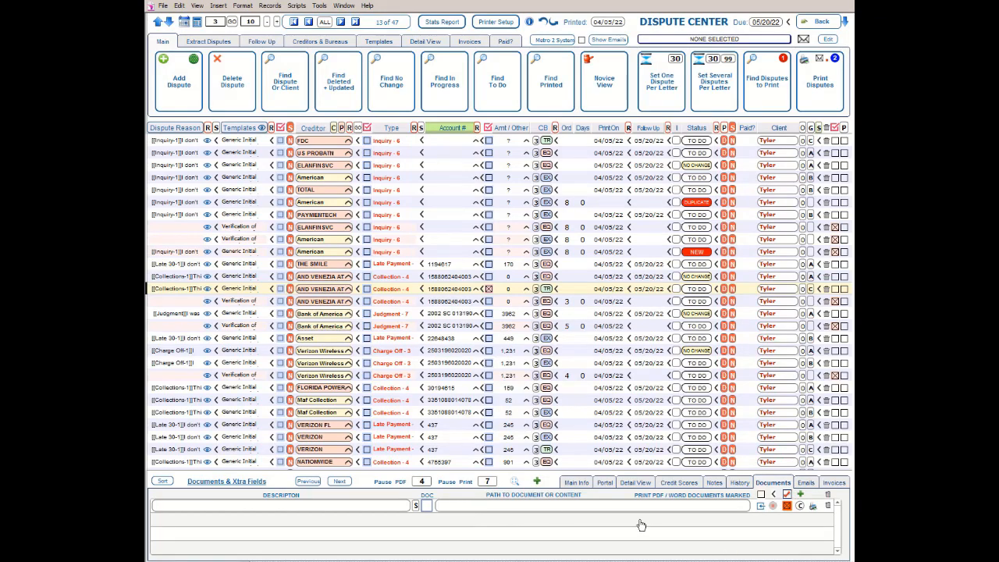
Attach SS Sample.pdf from the Samples folder as a linked file, not stored in the database.
{"action": "left_click", "coordinate": [761, 506]}
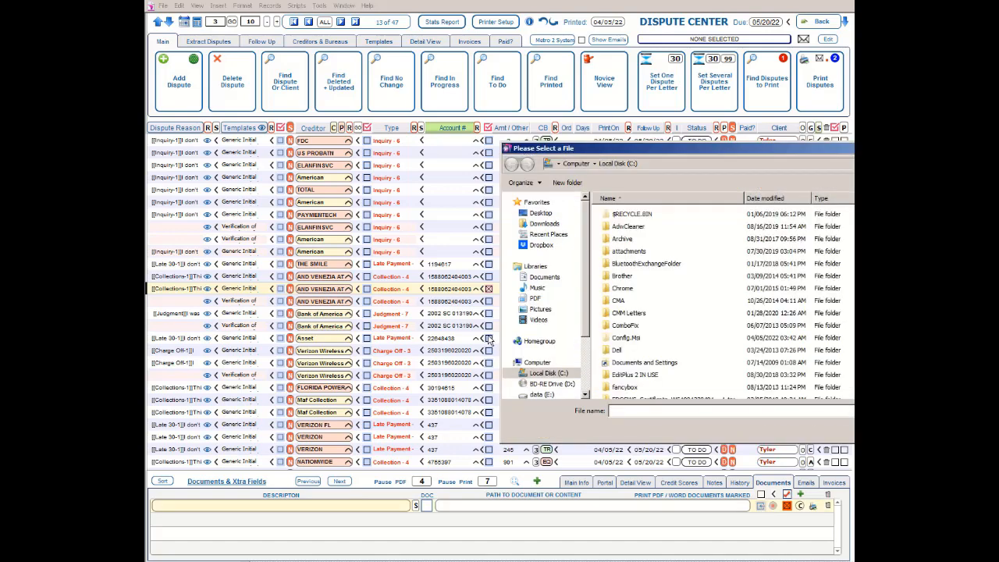
{"action": "left_click", "coordinate": [535, 299]}
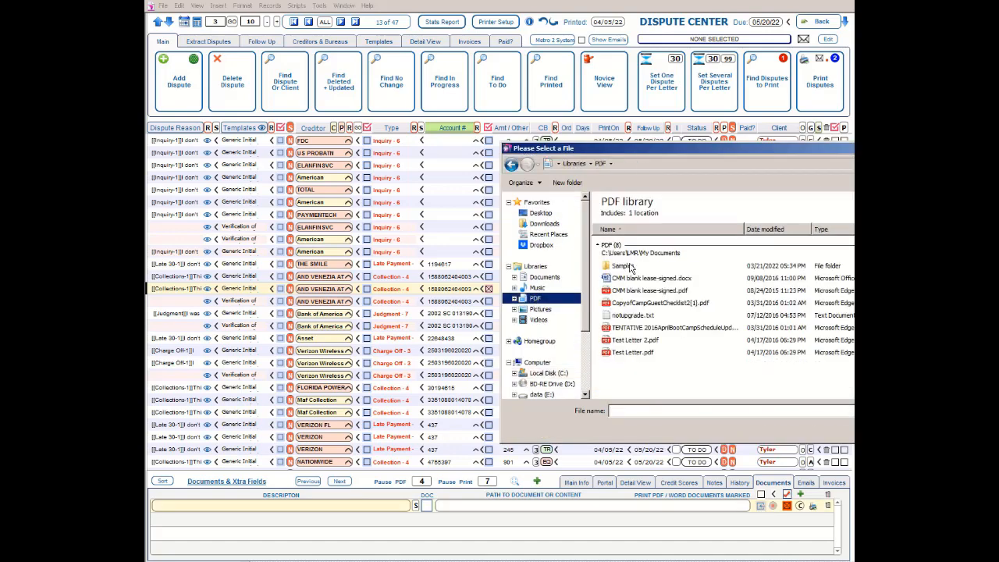
{"action": "left_click", "coordinate": [626, 266]}
{"action": "double_click", "coordinate": [626, 266]}
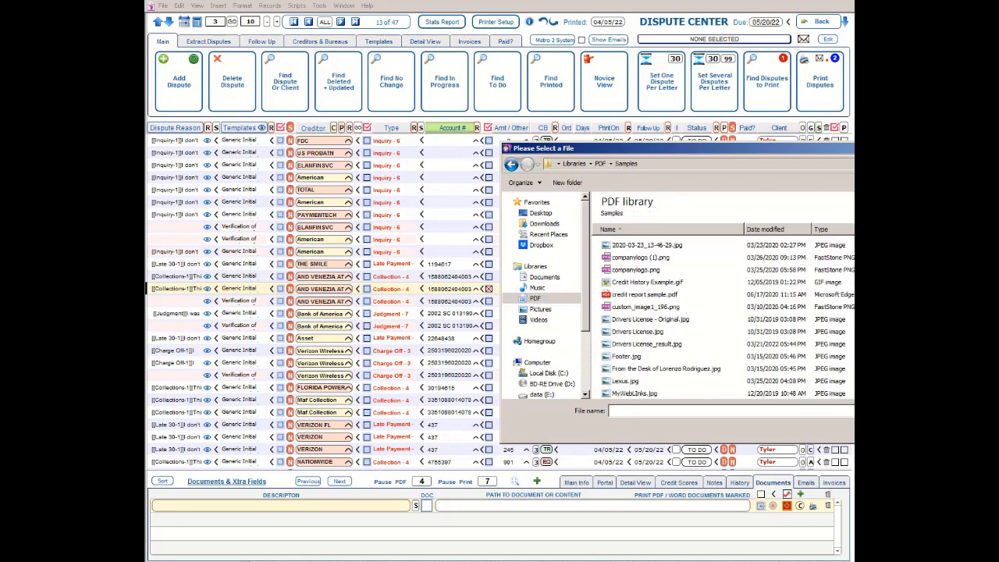
{"action": "scroll", "coordinate": [639, 359], "scroll_direction": "down", "scroll_amount": 2}
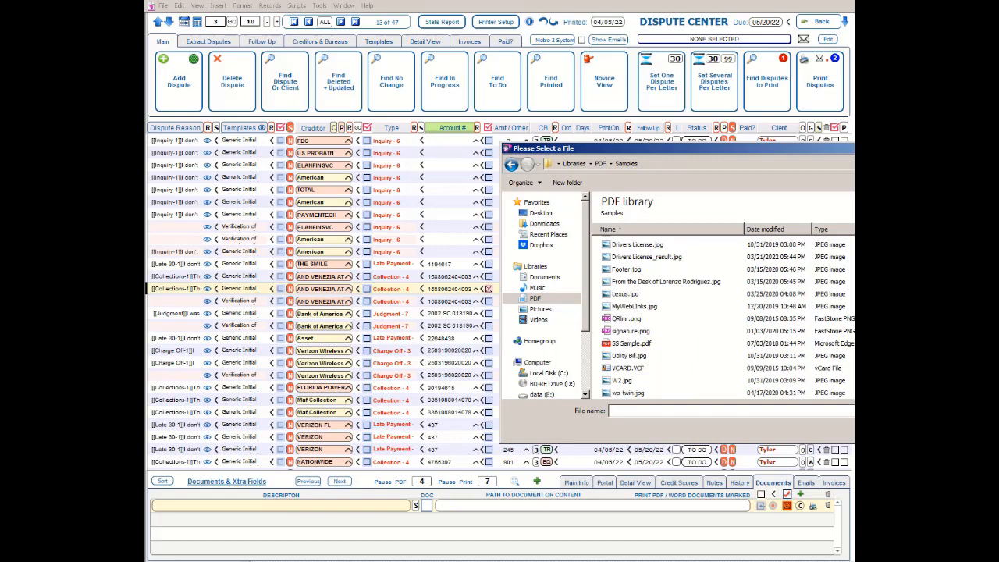
{"action": "left_click", "coordinate": [637, 345]}
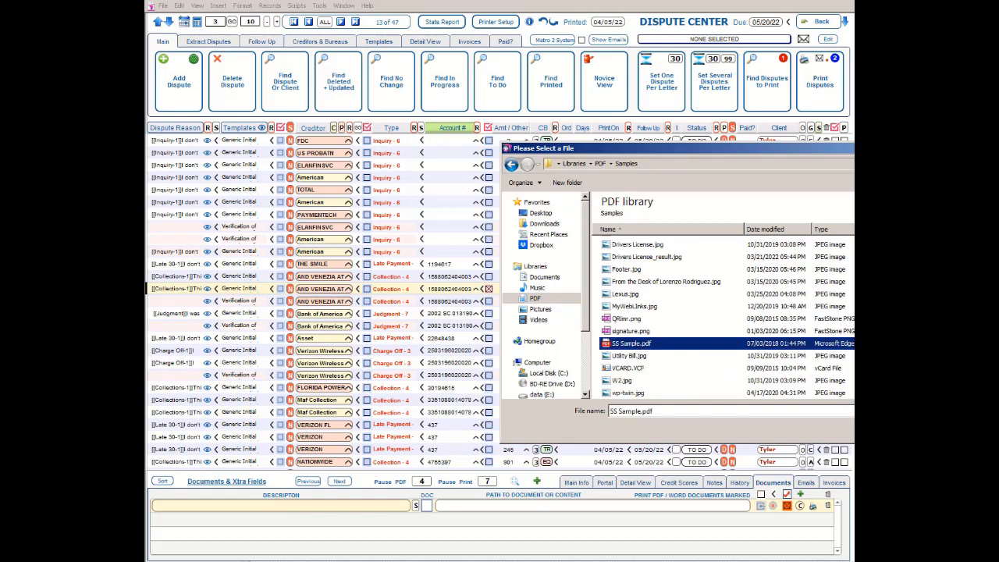
{"action": "key", "text": "Return"}
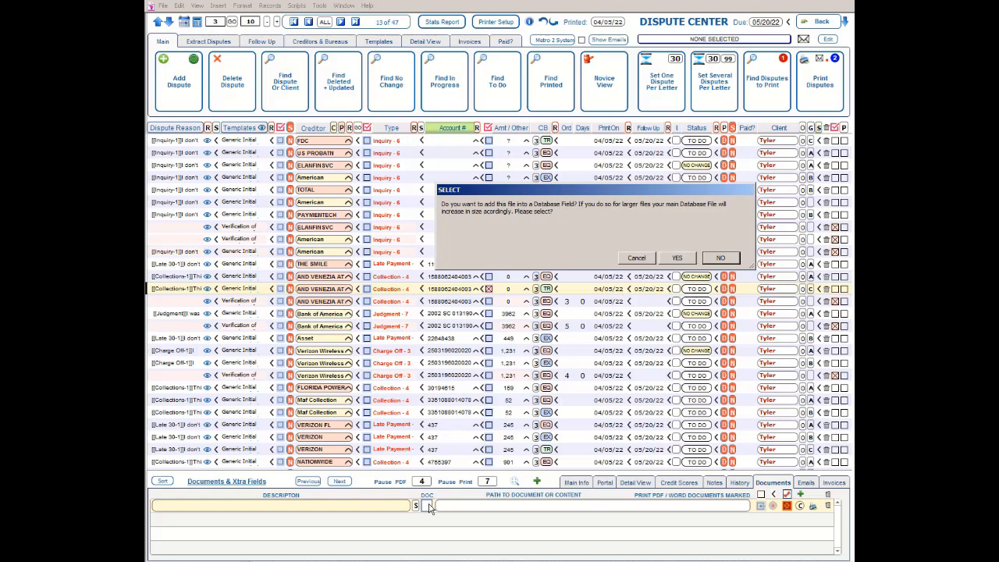
{"action": "left_click", "coordinate": [720, 258]}
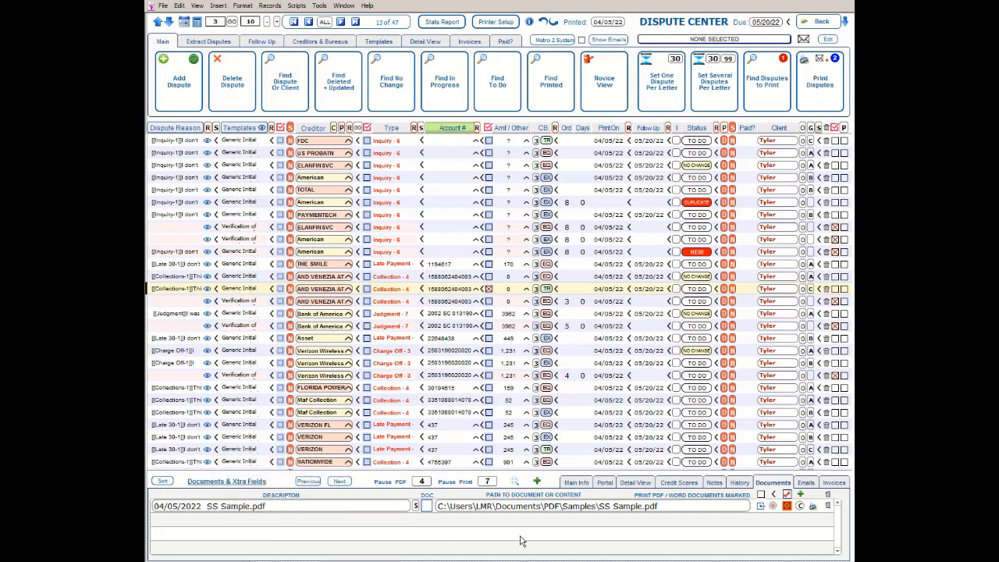
Mark SS Sample.pdf for printing, then switch off printing of marked documents.
{"action": "left_click", "coordinate": [762, 495]}
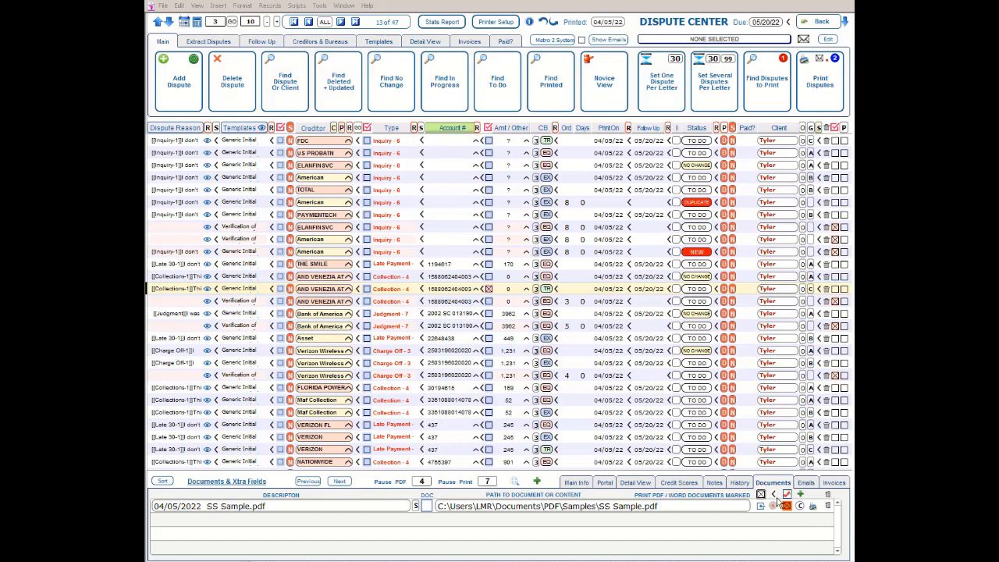
{"action": "left_click", "coordinate": [842, 499]}
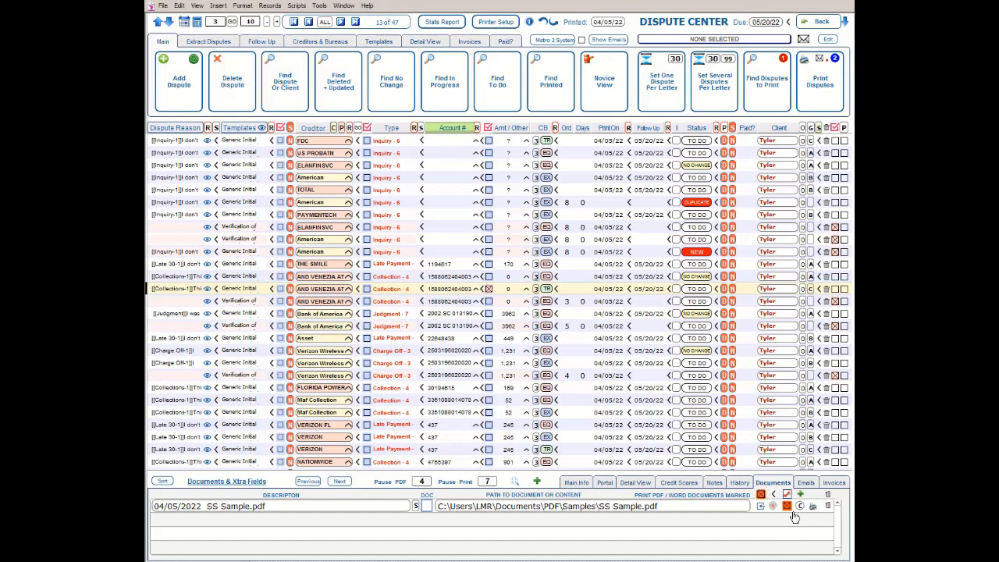
{"action": "left_click", "coordinate": [762, 497]}
Re-enable printing of marked PDF and Word documents with the documents header checkbox.
{"action": "left_click", "coordinate": [760, 495]}
{"action": "left_click", "coordinate": [298, 7]}
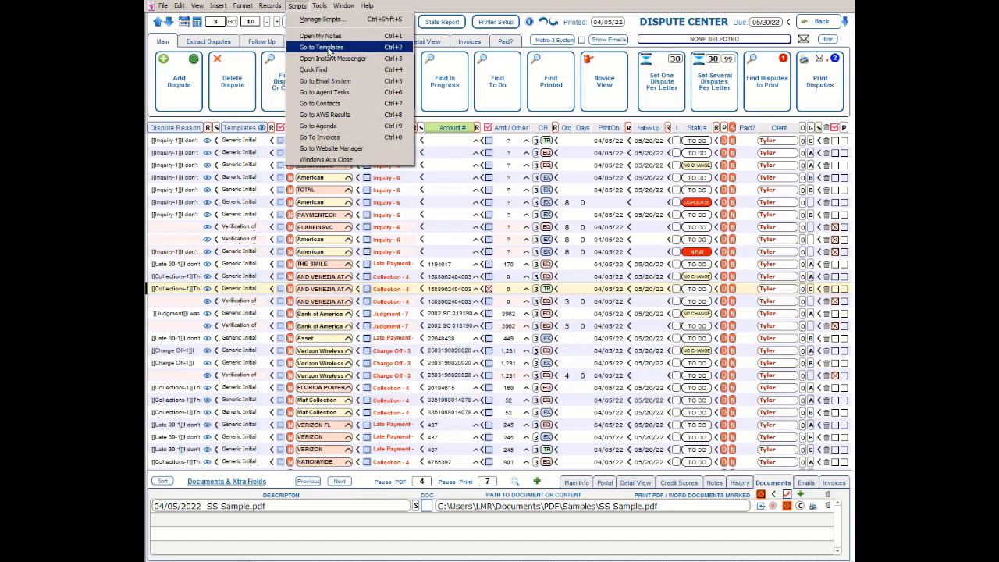
{"action": "left_click", "coordinate": [440, 9]}
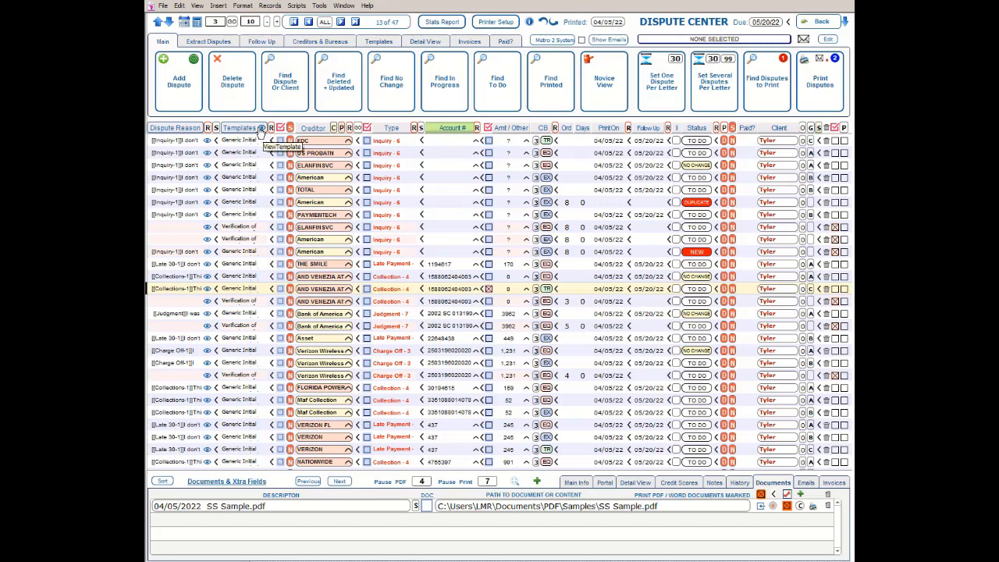
Open the Generic Initial Dispute Multiple template in Template Manager through the eye icon's EDIT option.
{"action": "left_click", "coordinate": [261, 128]}
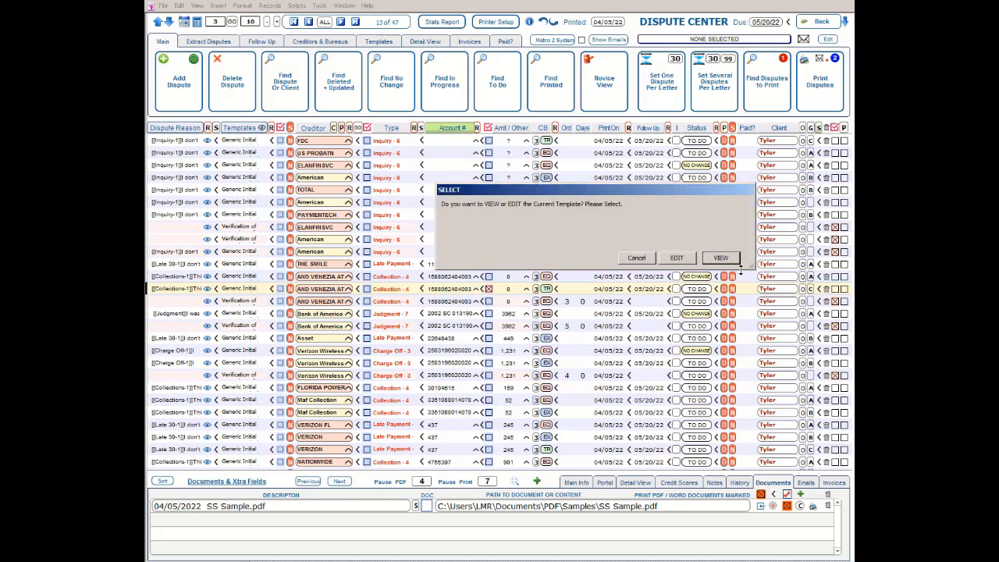
{"action": "left_click", "coordinate": [676, 259]}
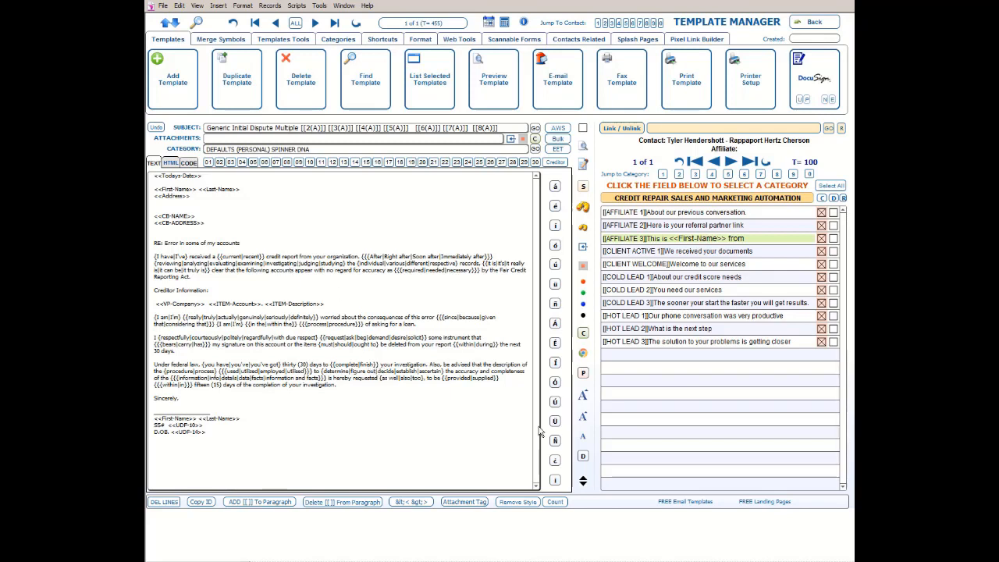
Enlarge the Generic Initial Dispute Multiple letter text with the A+ bigger-font button.
{"action": "left_click", "coordinate": [582, 398]}
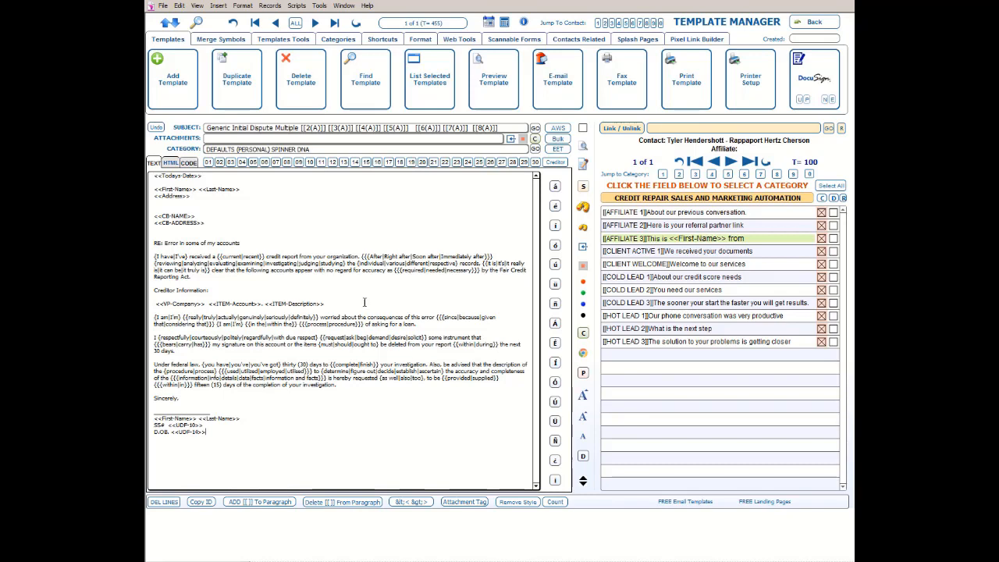
{"action": "left_click", "coordinate": [584, 398]}
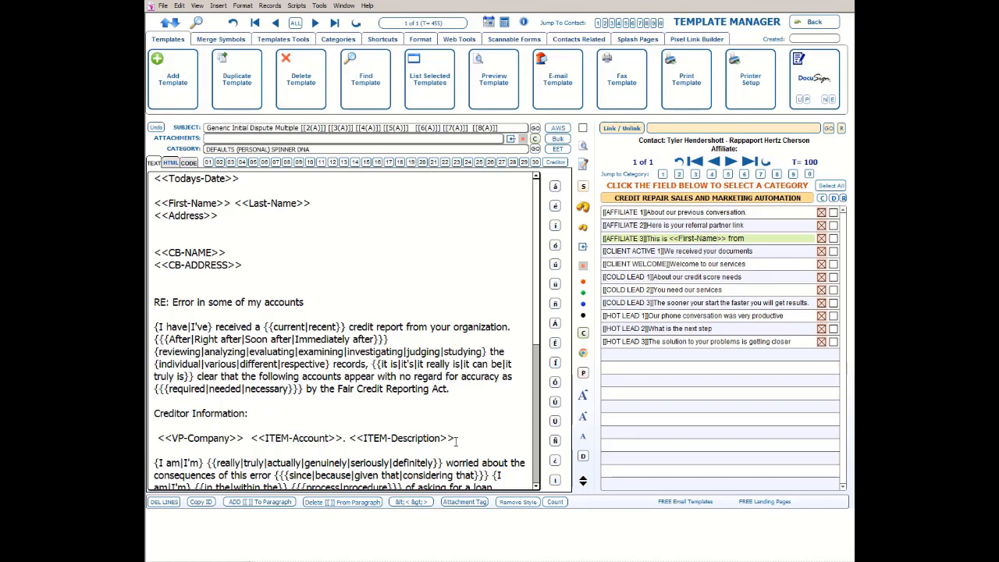
Preview the contact, agent, company, creditor, bureau, dispute and extra merge-field lists under Merge Symbols.
{"action": "left_click", "coordinate": [227, 42]}
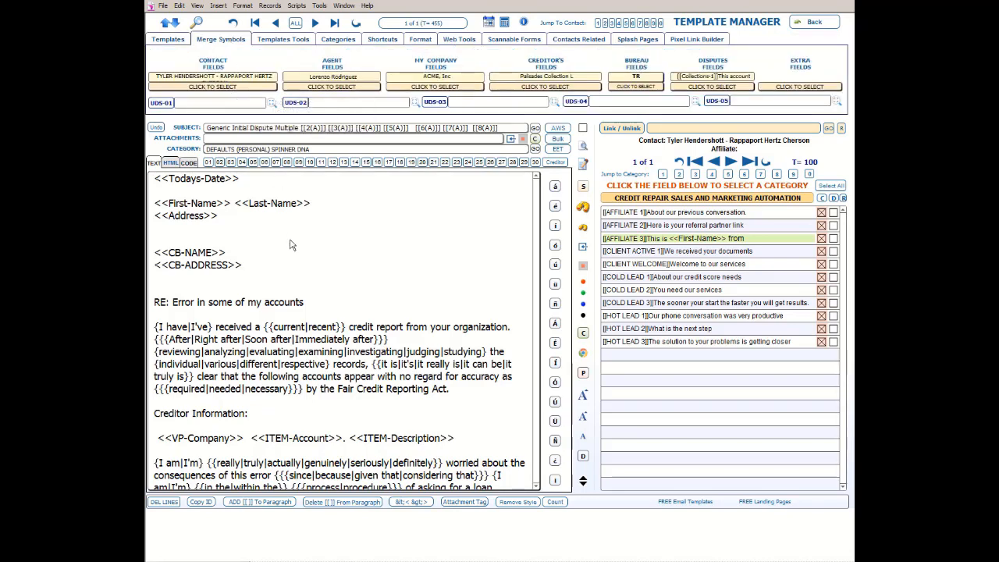
{"action": "left_click", "coordinate": [244, 88]}
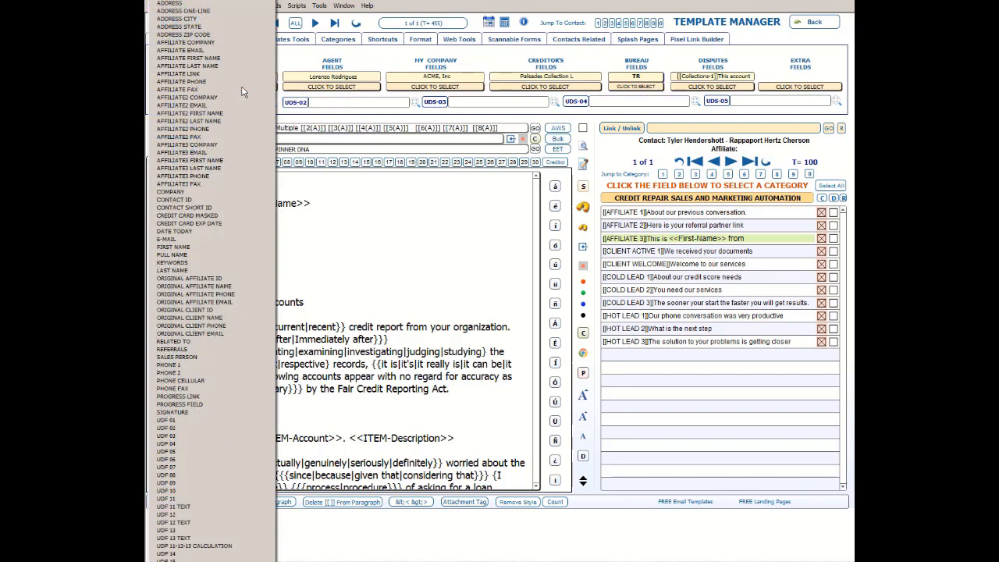
{"action": "left_click", "coordinate": [330, 89]}
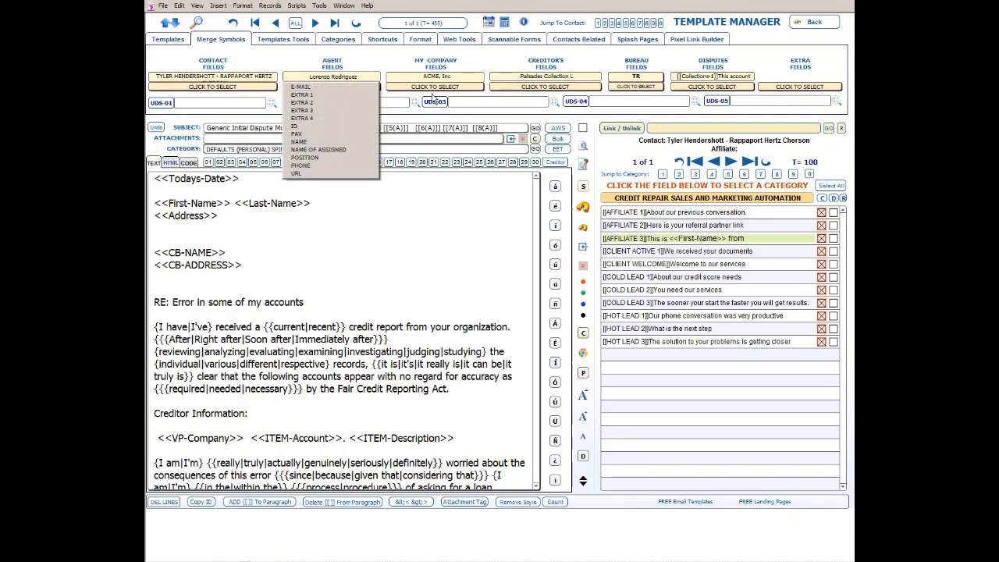
{"action": "left_click", "coordinate": [436, 88]}
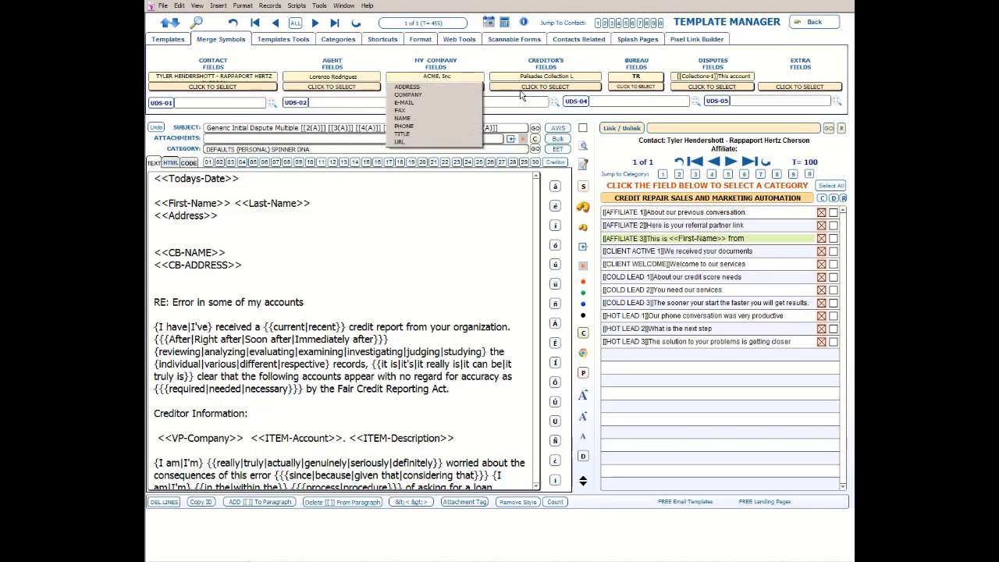
{"action": "left_click", "coordinate": [527, 88]}
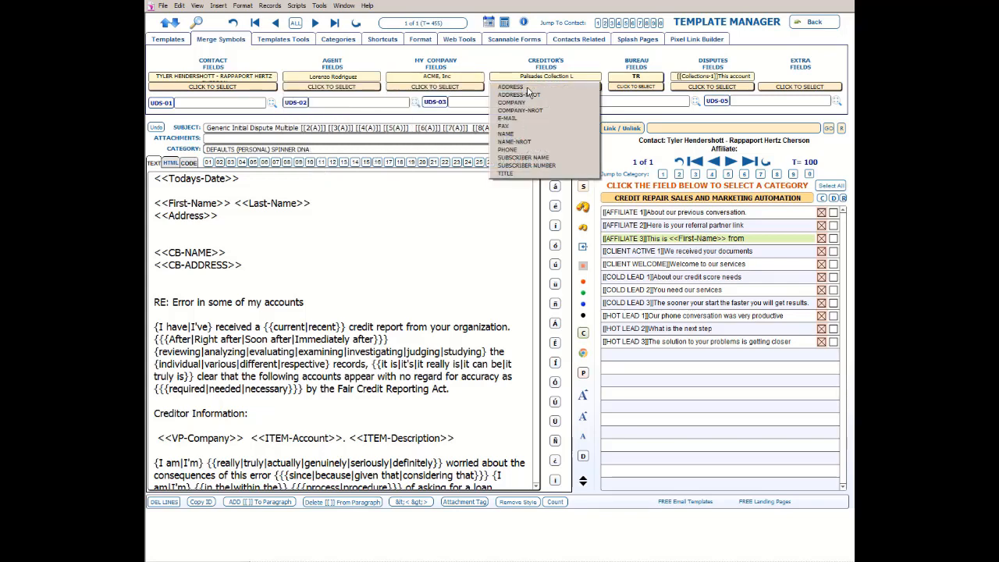
{"action": "left_click", "coordinate": [638, 88]}
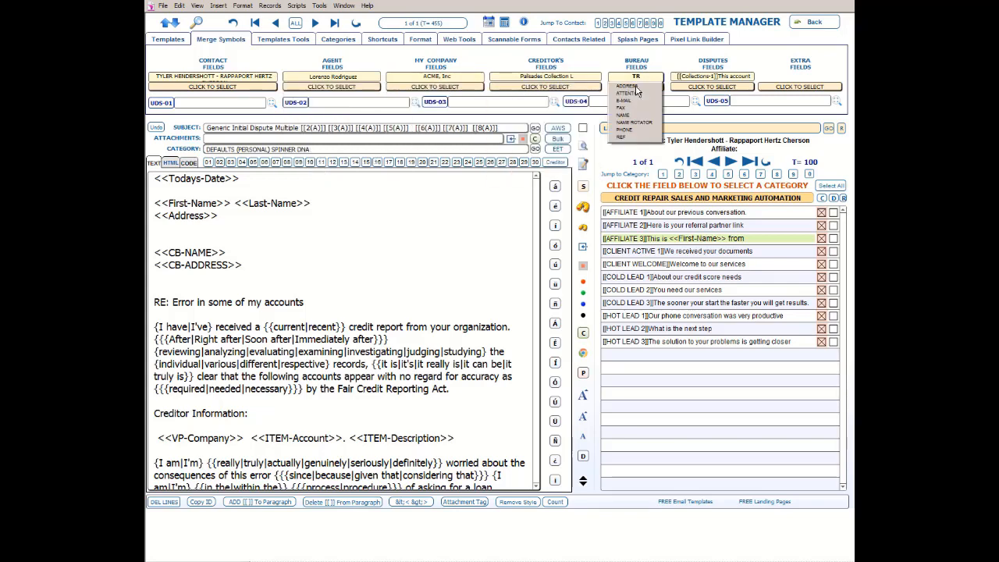
{"action": "left_click", "coordinate": [702, 88]}
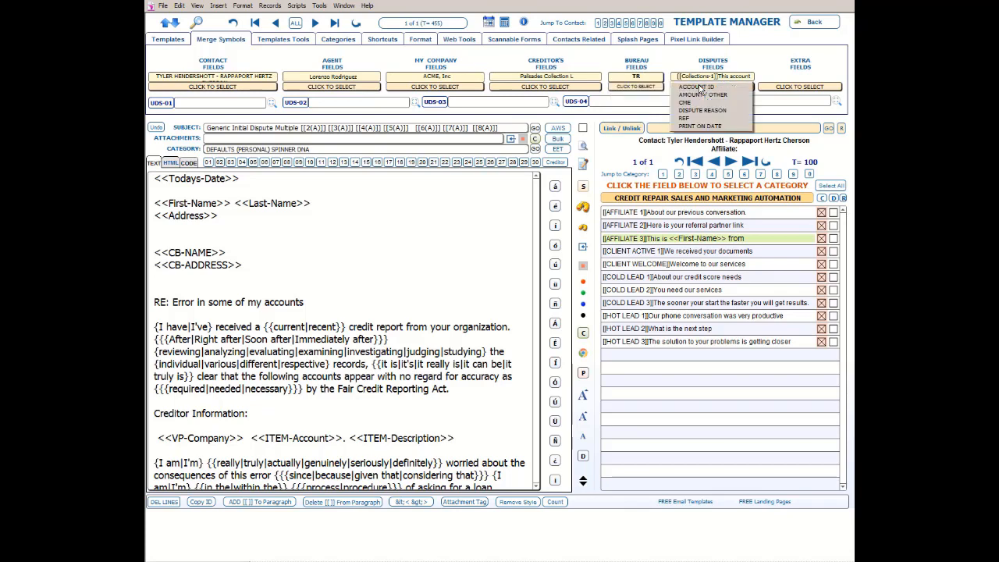
{"action": "left_click", "coordinate": [789, 88]}
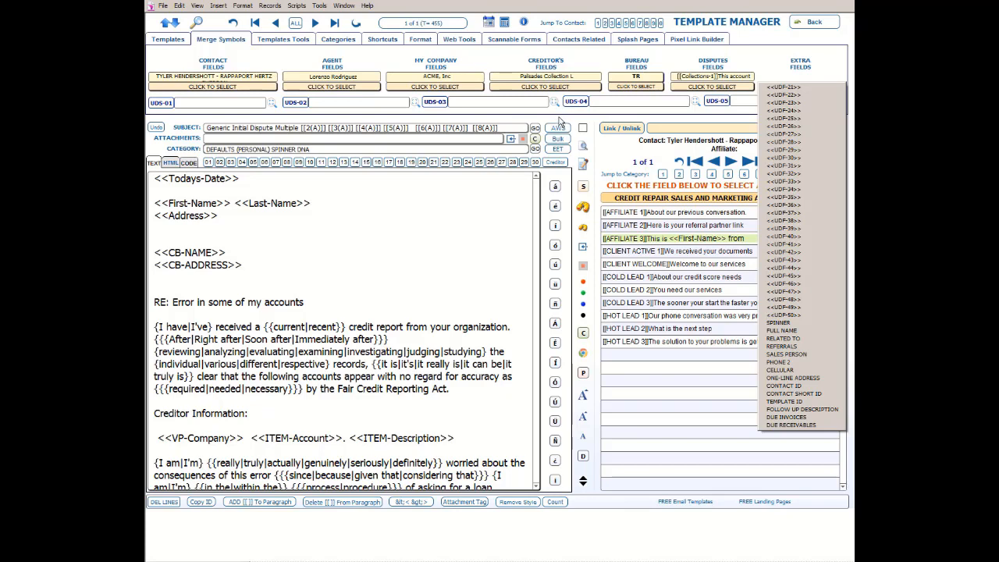
{"action": "left_click", "coordinate": [559, 122]}
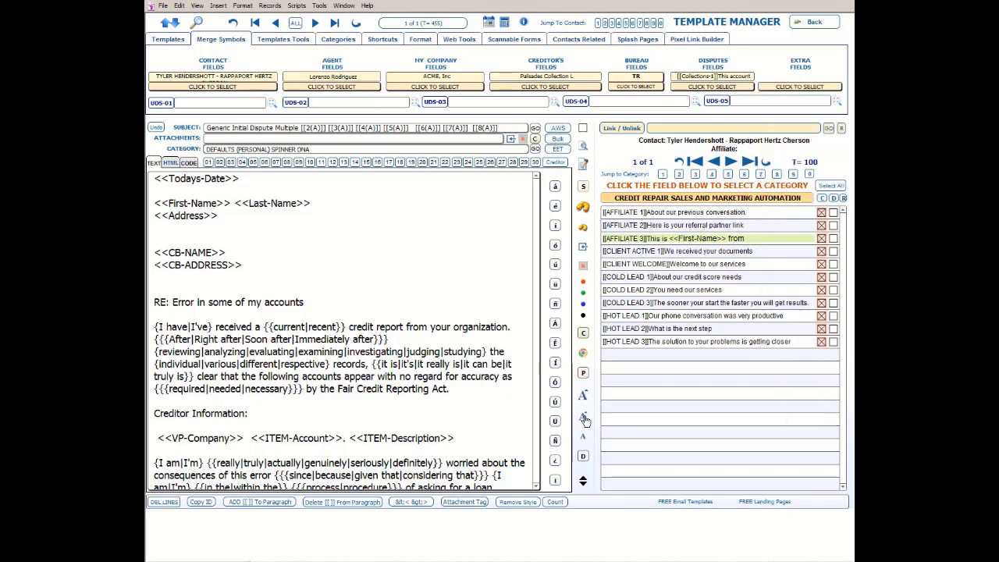
Shrink the letter text back to its smaller size and exit Template Manager to the contact record.
{"action": "scroll", "coordinate": [450, 316], "scroll_direction": "down", "scroll_amount": 5}
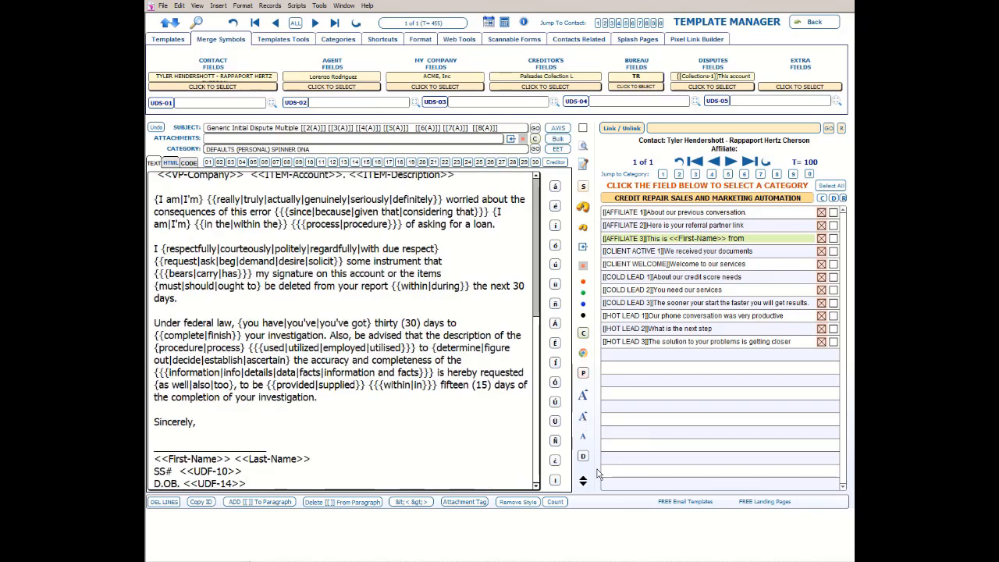
{"action": "left_click", "coordinate": [582, 422]}
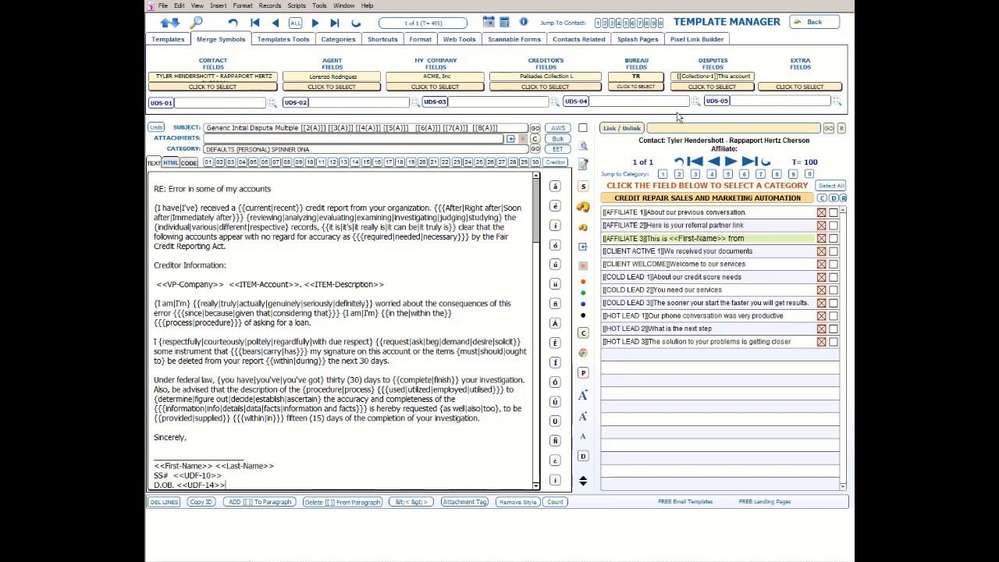
{"action": "left_click", "coordinate": [816, 27]}
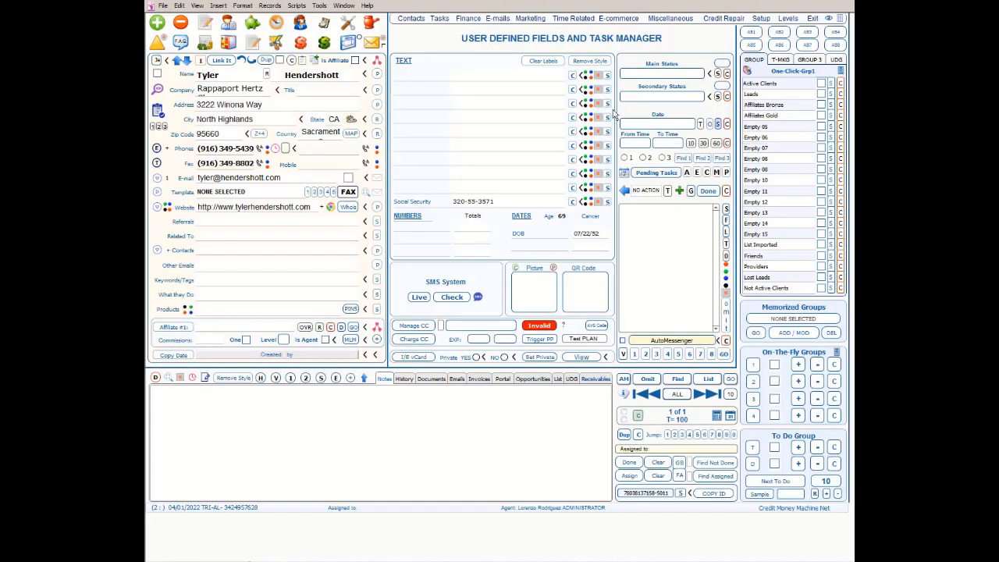